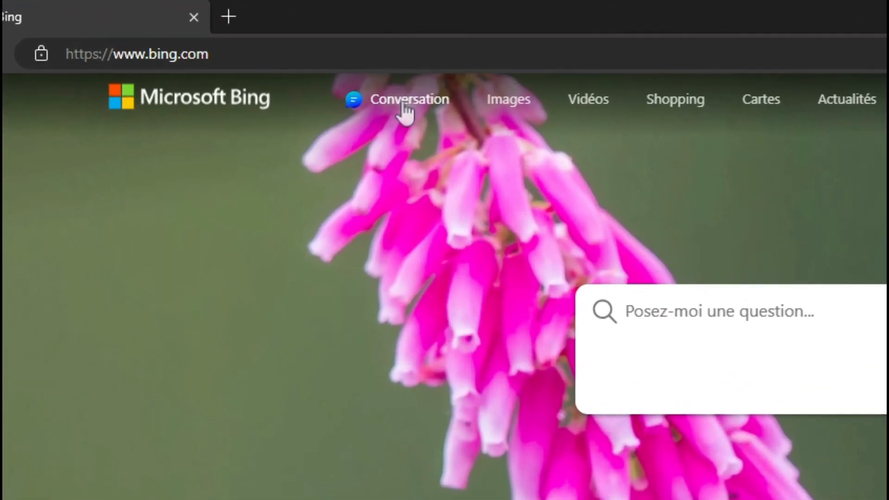
Open Bing's chat and ask for 3 creative, precisely described logo ideas for a landscaping company named Horta.
click(219, 46)
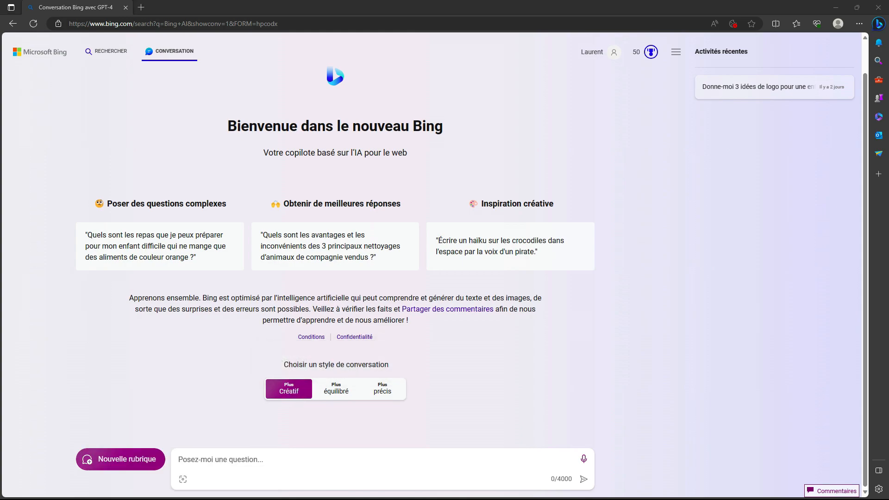
click(238, 459)
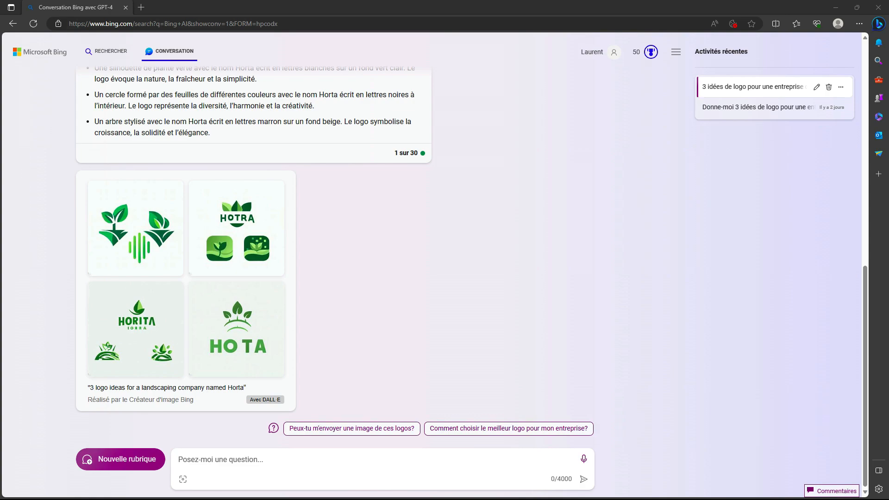
Ask Bing to create the logo from its second description, a circle of differently coloured leaves with Horta in black letters inside.
click(205, 465)
text(Peux-tu créer le logo en suivant la description que je te donne ? Voici la description :)
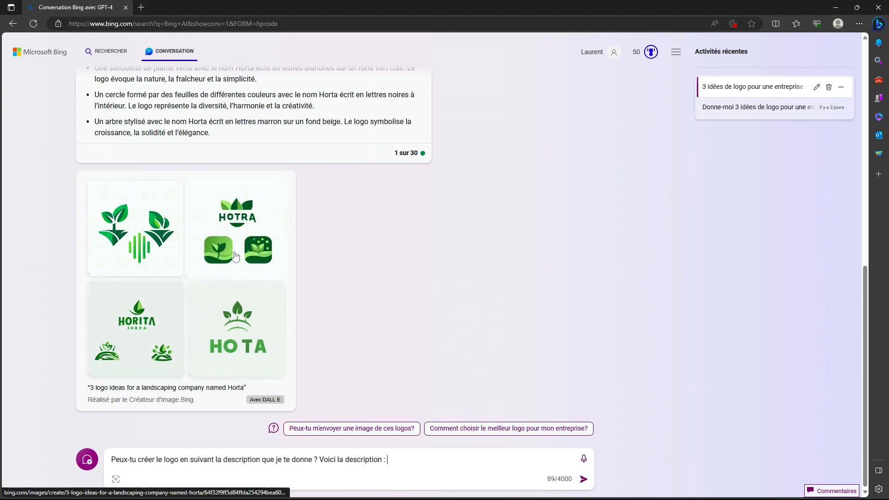
scroll(202, 125, up, 2)
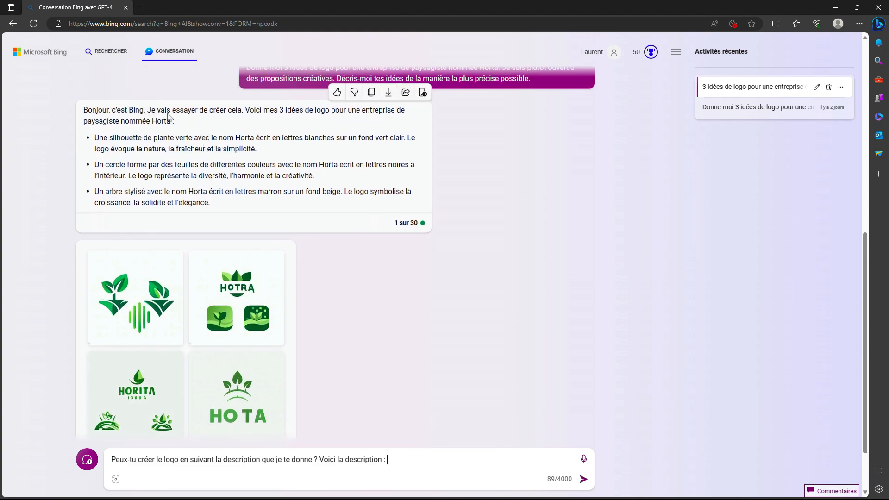
triple_click(97, 162)
key(ctrl+c)
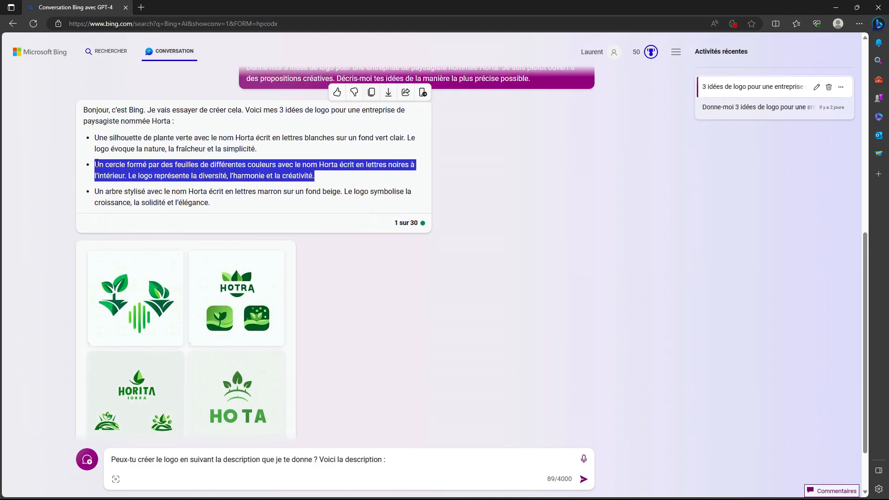
click(435, 462)
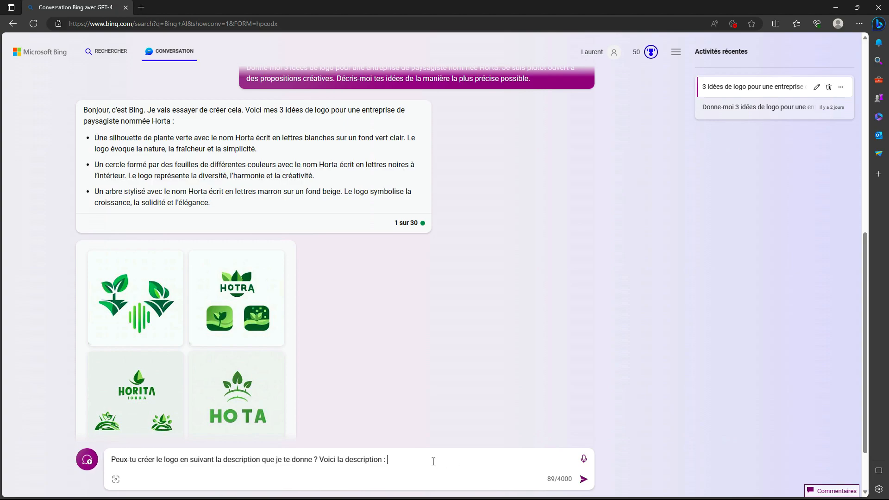
key(ctrl+v)
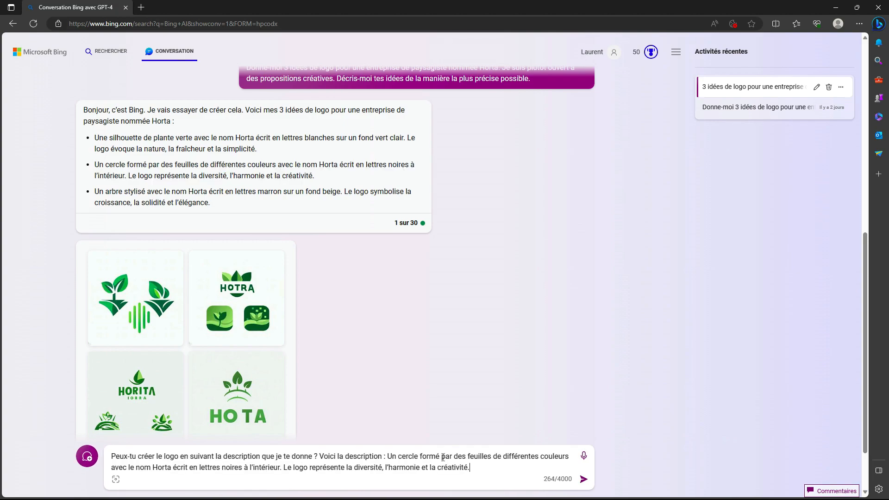
click(583, 480)
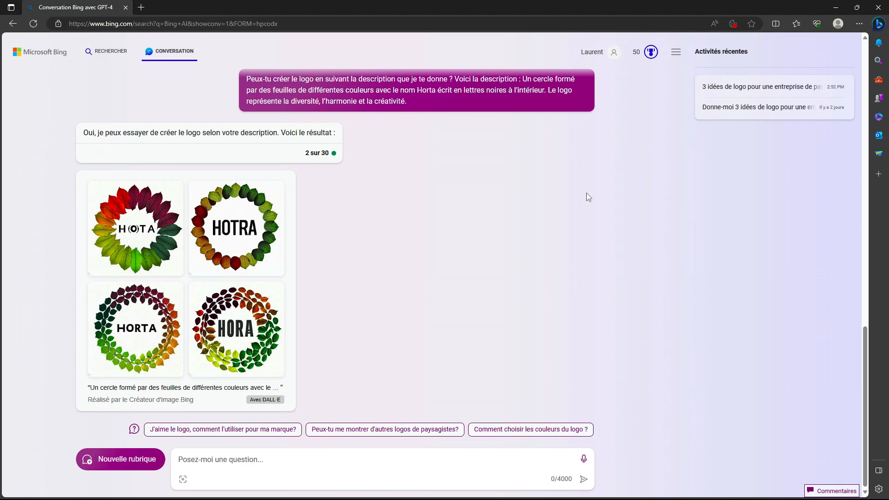
Open the saved collections, then go to Image Creator and display the "Mes créations" gallery.
click(677, 52)
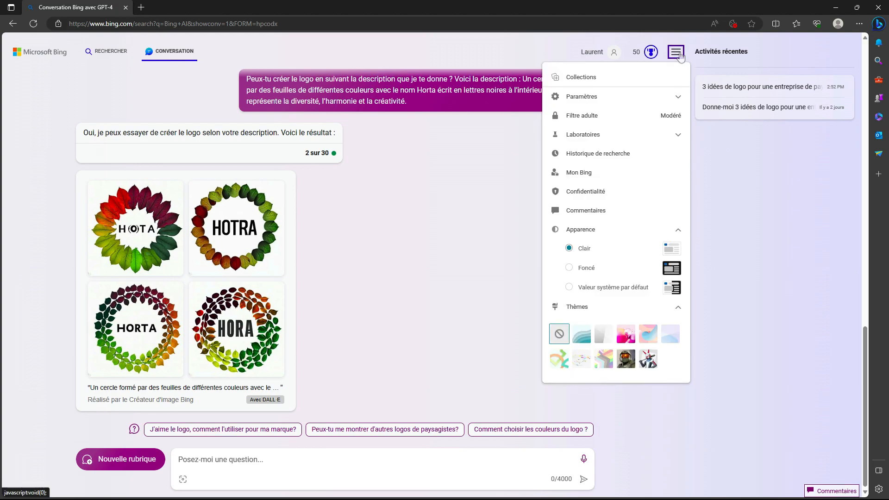
click(582, 79)
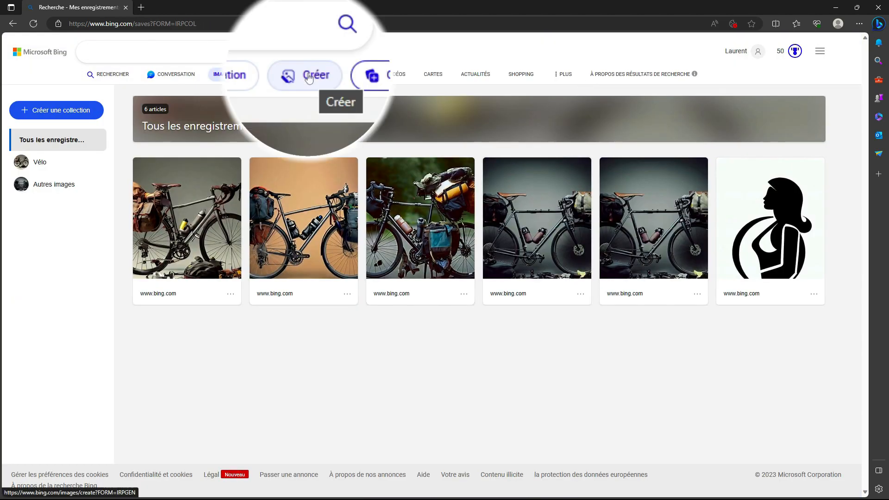
click(307, 74)
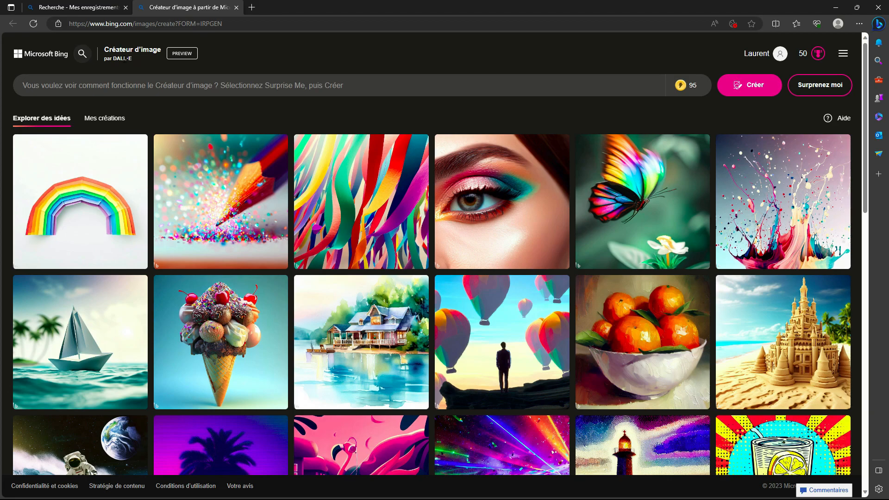
click(106, 121)
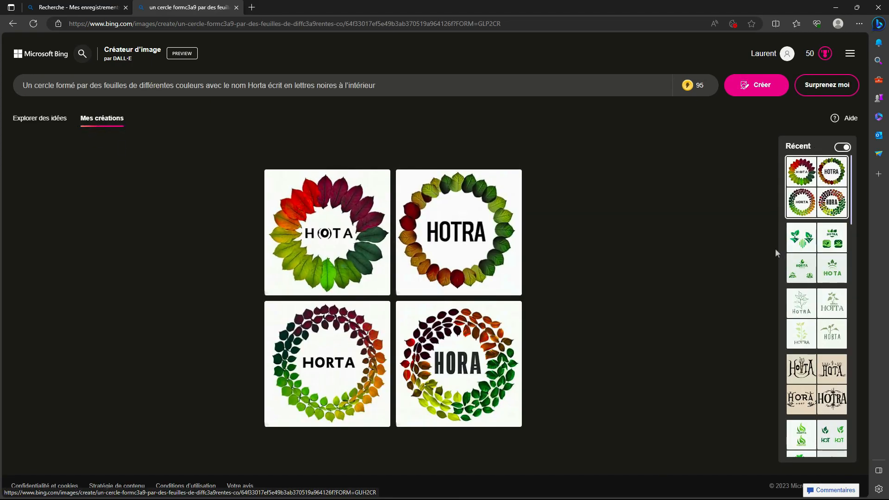
Find the H and O monogram set among the recent creations and open its upper-right circular H logo.
scroll(793, 280, down, 3)
scroll(793, 280, down, 6)
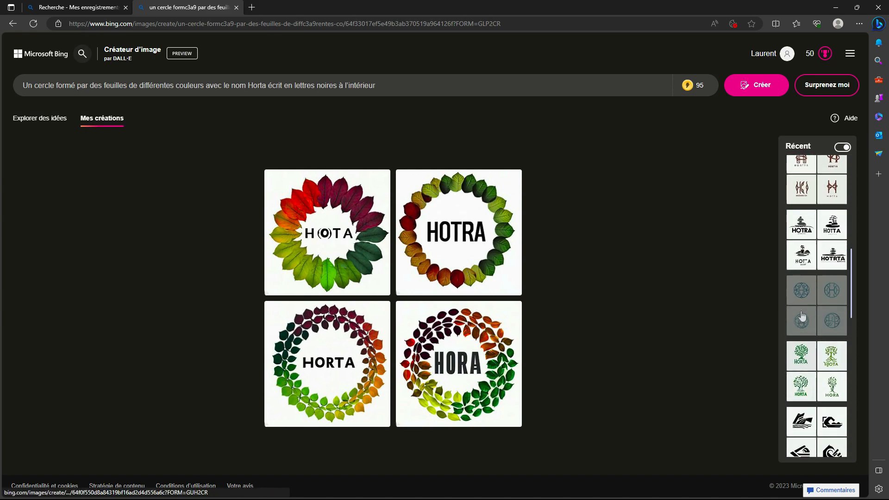
scroll(803, 316, down, 3)
scroll(803, 317, up, 2)
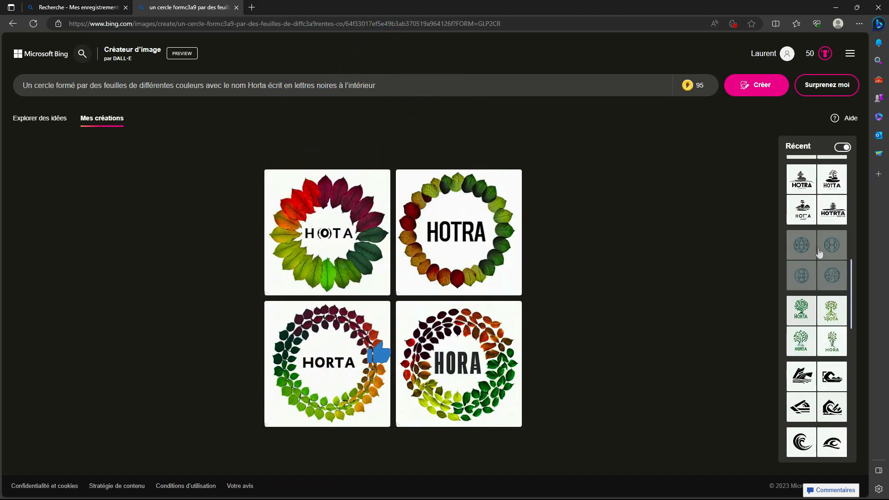
click(818, 258)
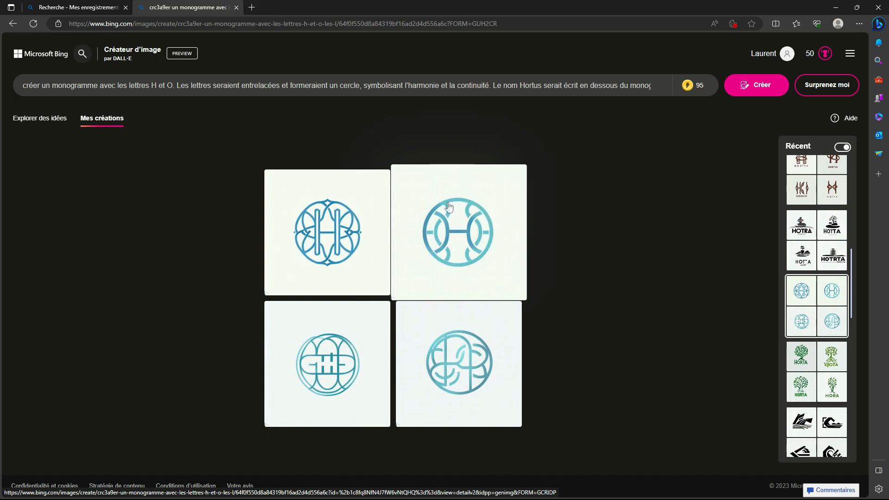
click(476, 251)
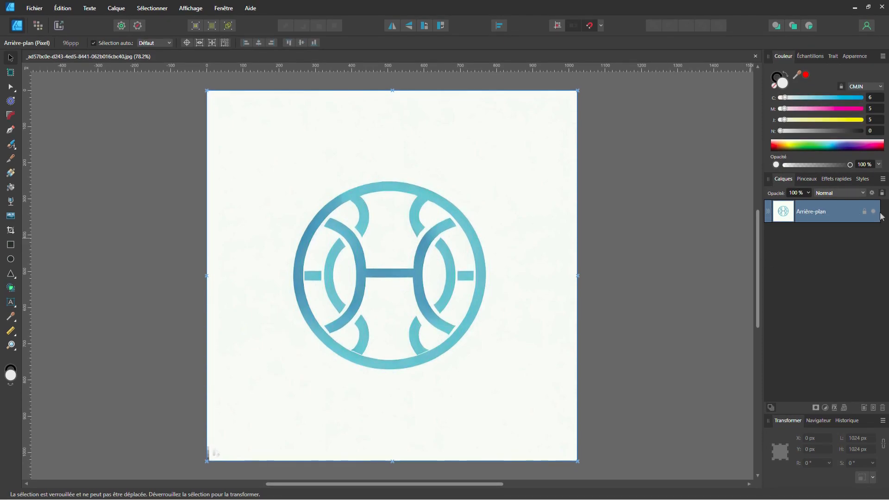
Switch to Affinity Designer and try to rename the Arrière-plan layer holding the monogram image.
double_click(809, 213)
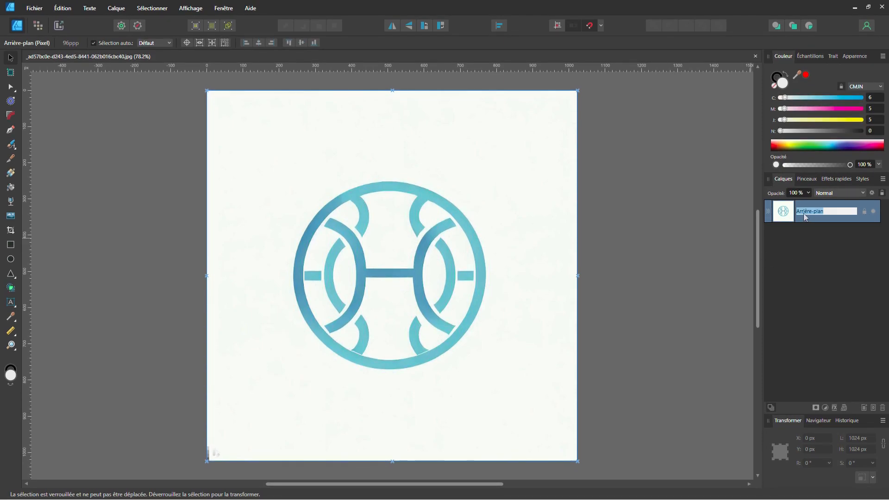
text(or)
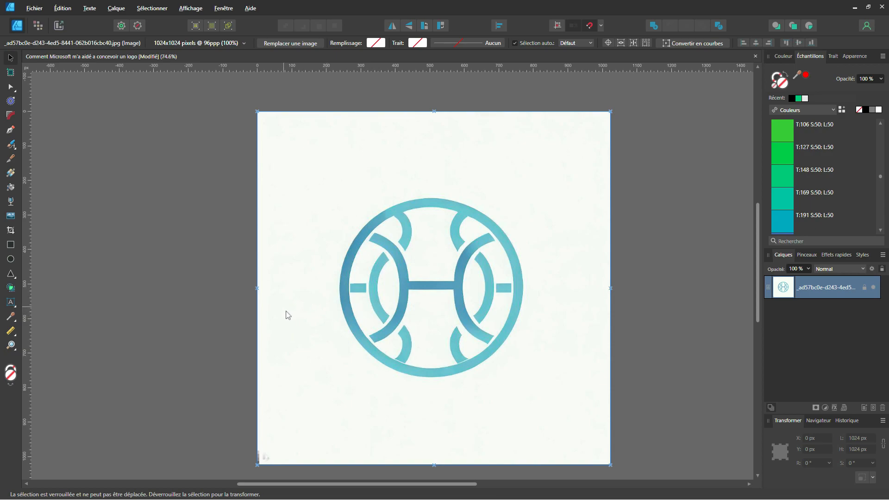
Draw a circle about 517 px across over the monogram and move it onto the logo's outer ring.
click(10, 260)
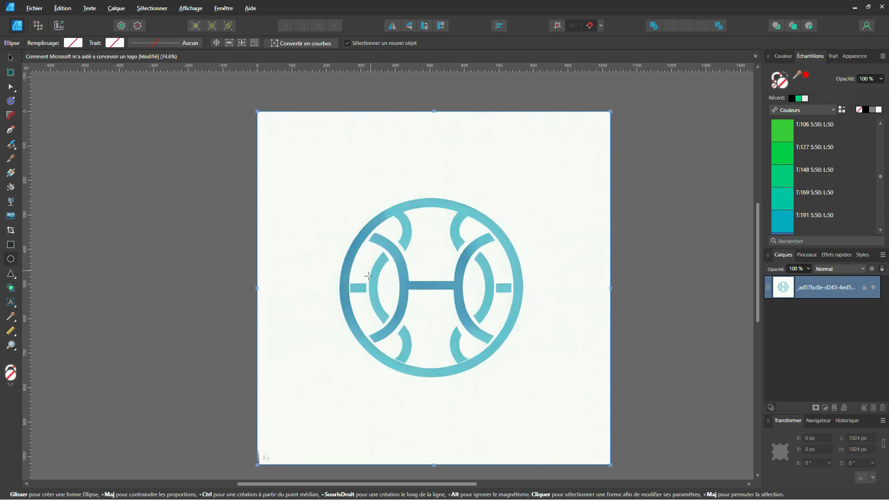
drag(433, 284, 513, 382)
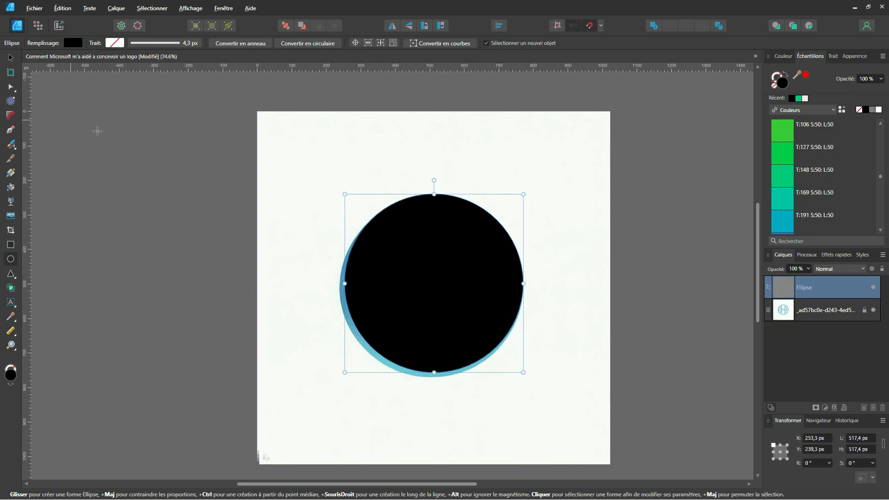
key(v)
drag(431, 270, 437, 290)
Nudge the circle up and left to X 246,1 px and Y 251,3 px to match the outer ring.
scroll(429, 282, up, 4)
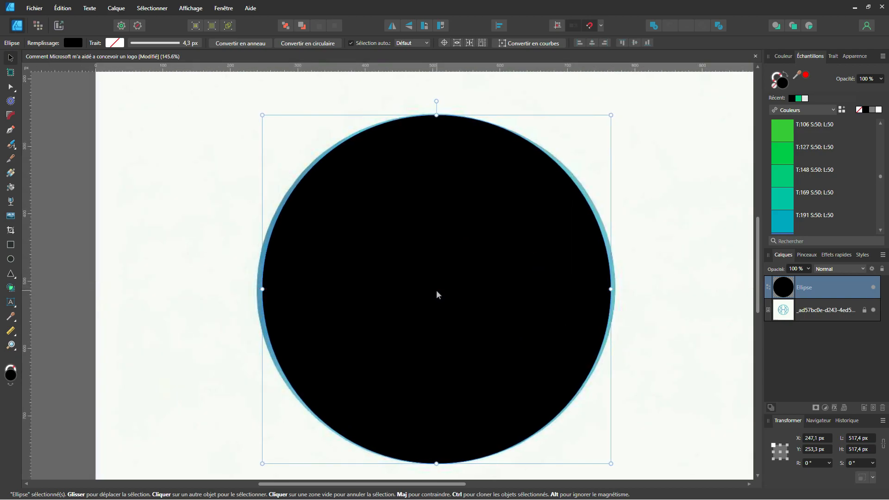
key(Up)
key(Up)
key(Left)
key(Left)
key(Right)
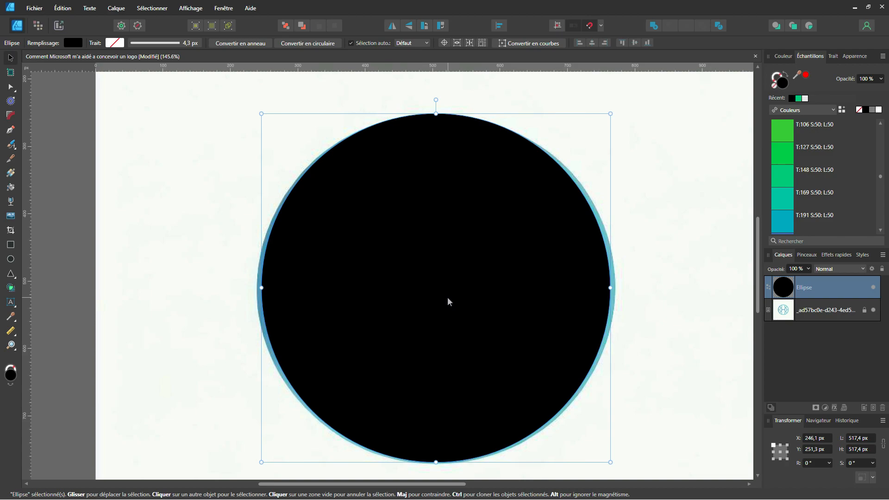
Convert the circle to a ring and set its hole radius to 90 %.
key(a)
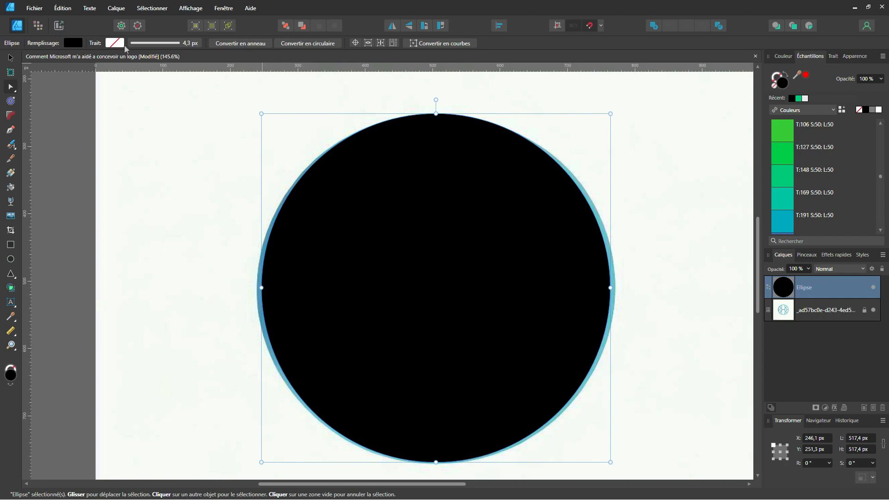
click(237, 44)
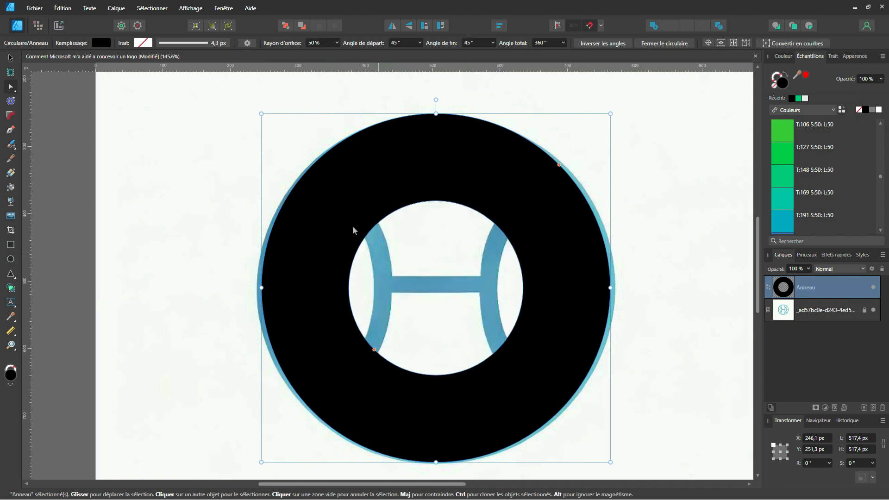
drag(375, 349, 330, 406)
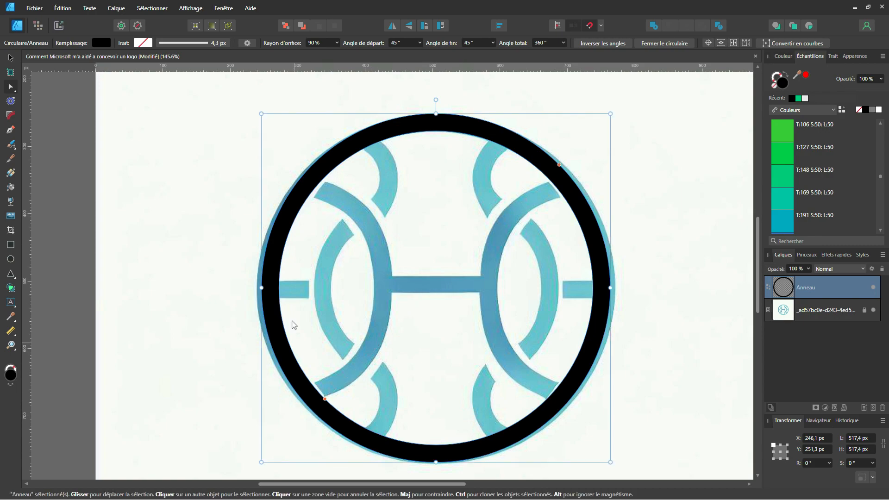
Duplicate the ring and move the copy left so its right edge follows the H's left stem, at X -77,3 px.
key(v)
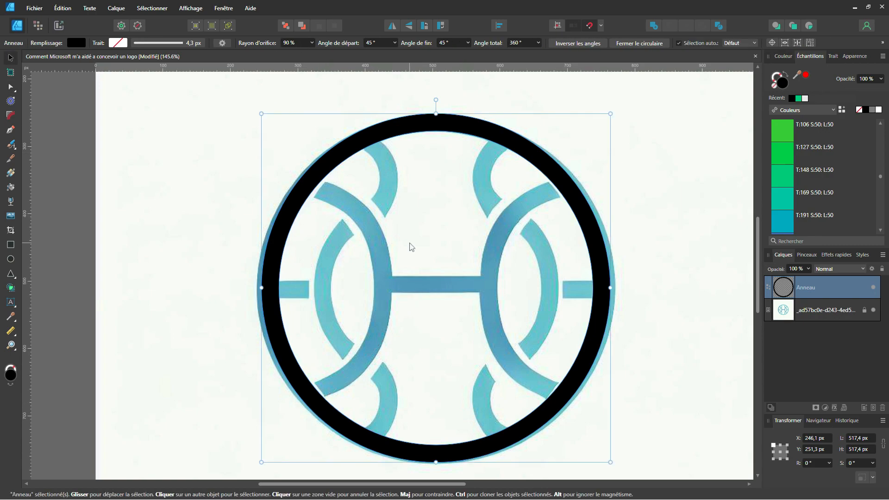
key(ctrl+j)
drag(608, 303, 387, 310)
Trim the copied ring to an arc with a start angle of 311,6° and an end angle of 48,4°.
key(a)
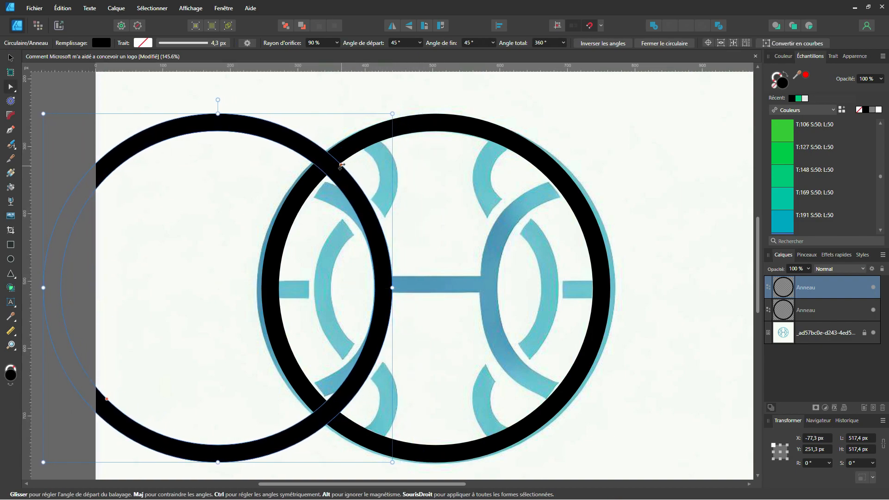
drag(338, 165, 324, 408)
drag(340, 173, 334, 158)
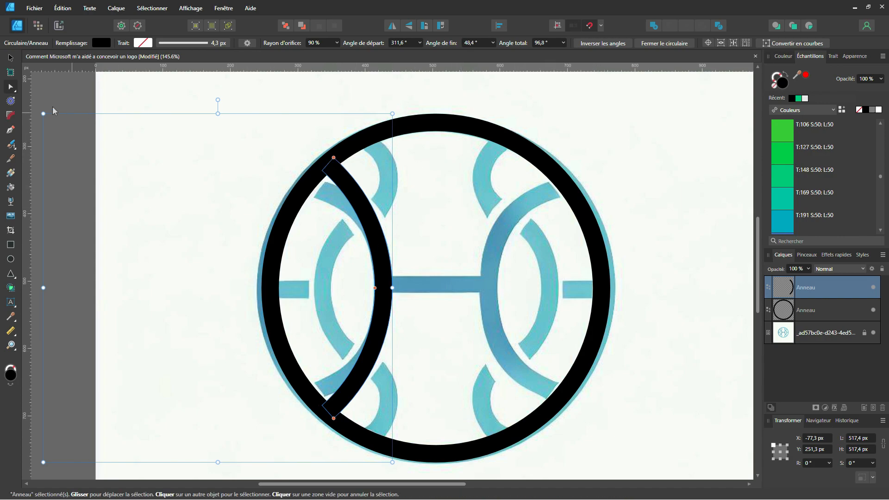
Duplicate the arc, scale the copy's shape to about 202 px and place it over the logo's upper-left small arc.
key(v)
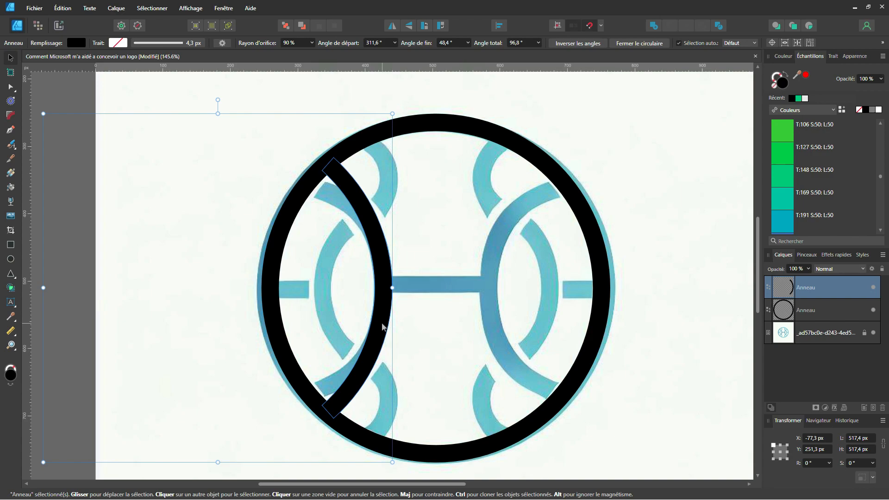
mouse_move(383, 326)
mouse_down()
mouse_move(410, 325)
mouse_move(336, 330)
mouse_up()
drag(345, 114, 269, 201)
mouse_move(255, 315)
mouse_down()
mouse_move(378, 203)
mouse_move(363, 197)
mouse_move(377, 204)
mouse_up()
scroll(383, 214, up, 2)
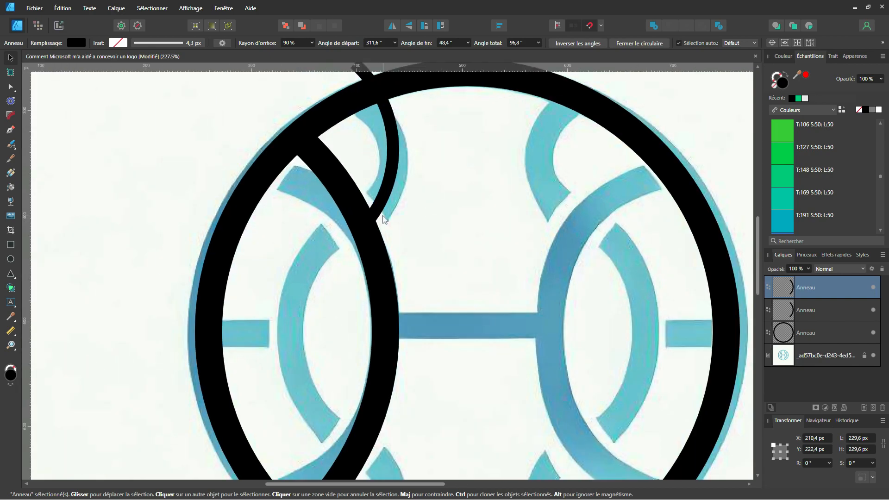
drag(396, 93, 382, 107)
drag(364, 251, 378, 261)
Thicken the small arc by setting its hole radius to 75 %.
key(a)
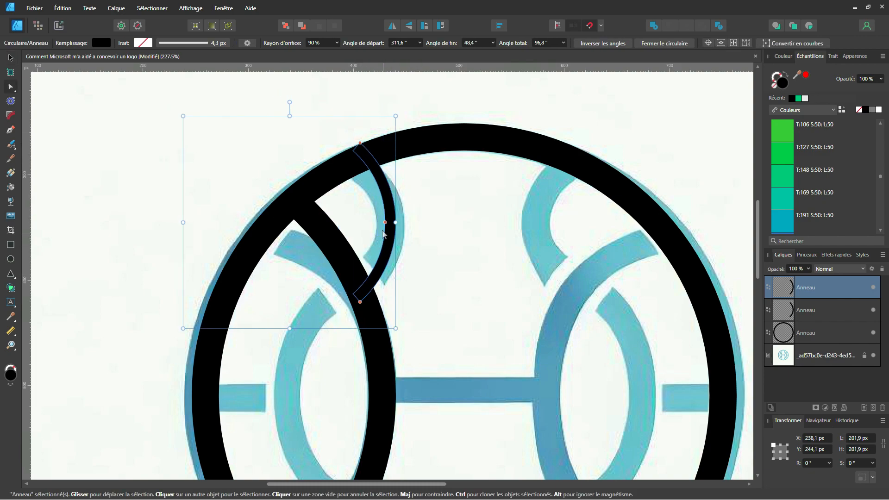
drag(385, 222, 373, 223)
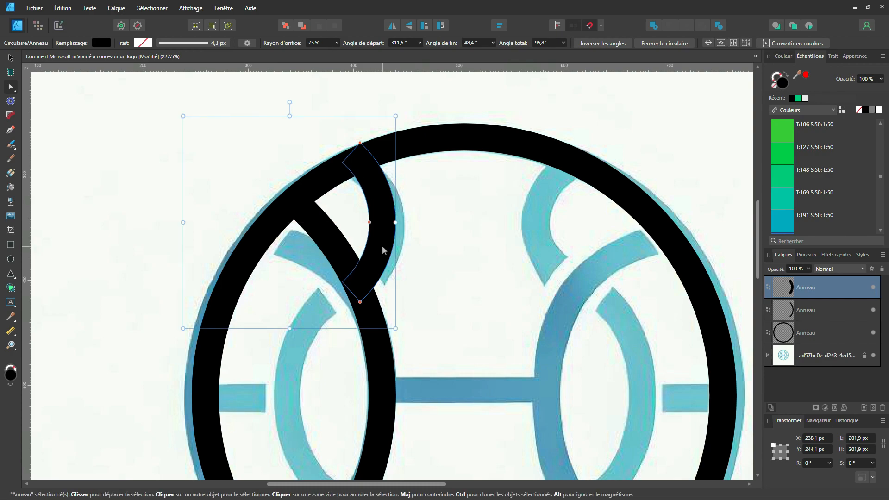
click(10, 59)
Duplicate the small arc and move the copy straight down over the lower-left arc, at Y 571,7 px.
scroll(410, 123, down, 3)
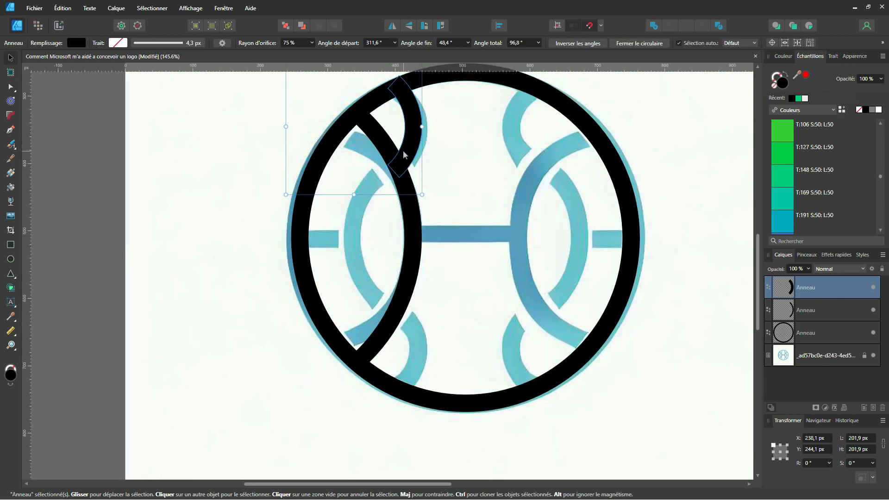
key(ctrl+j)
drag(404, 150, 412, 359)
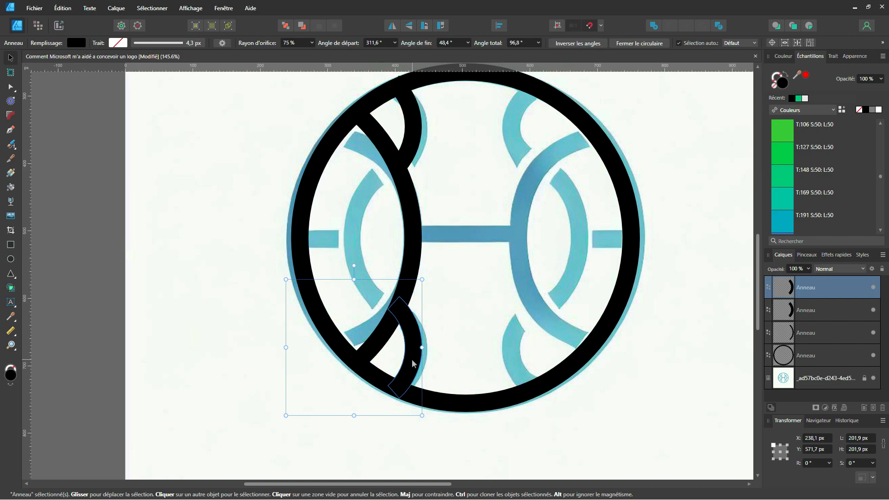
Duplicate the lower small arc, flip the copy horizontally and place it over the logo's left inner arc, at X 322,6 px and Y 409 px.
drag(412, 359, 414, 253)
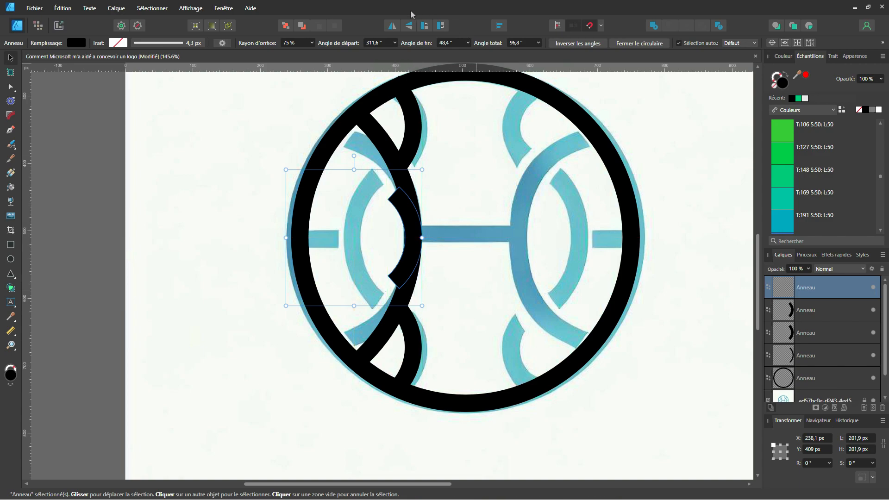
click(391, 27)
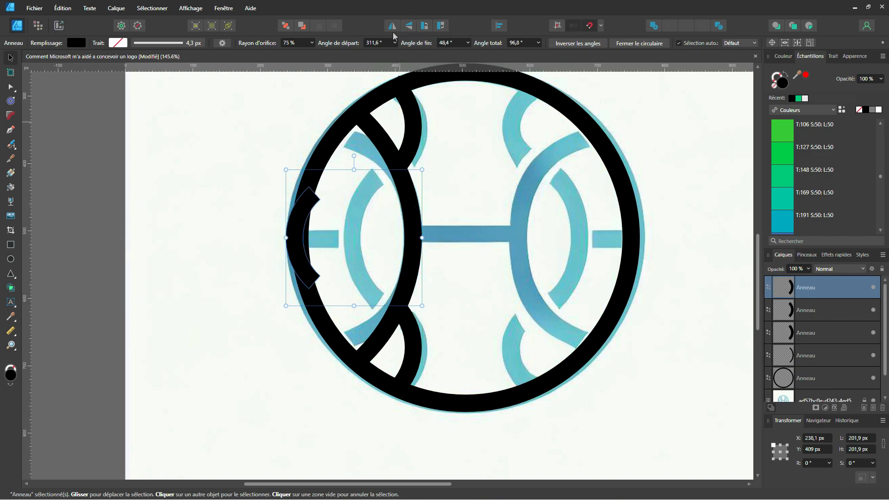
drag(294, 249, 351, 253)
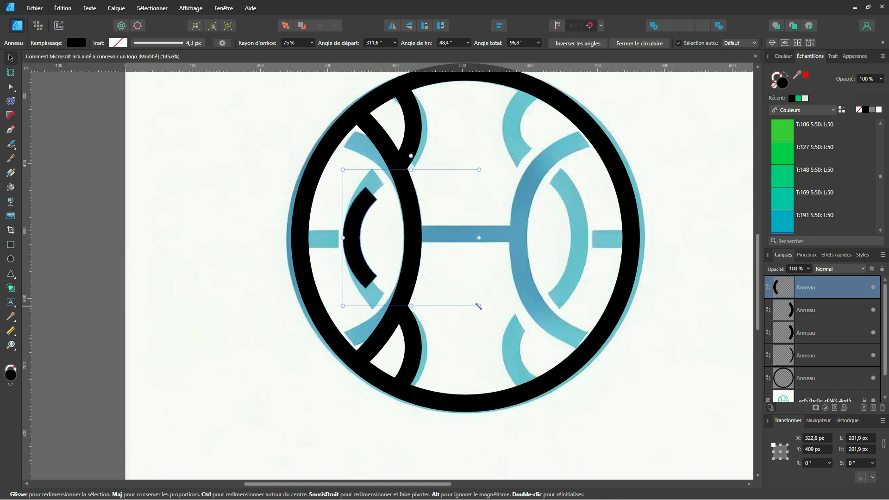
Enlarge the flipped arc and lengthen both ends to a start angle of 305,2° and an end angle of 54,8°.
drag(478, 306, 555, 344)
key(a)
mouse_move(388, 324)
mouse_down()
mouse_move(396, 329)
mouse_move(389, 324)
mouse_up()
drag(380, 158, 389, 151)
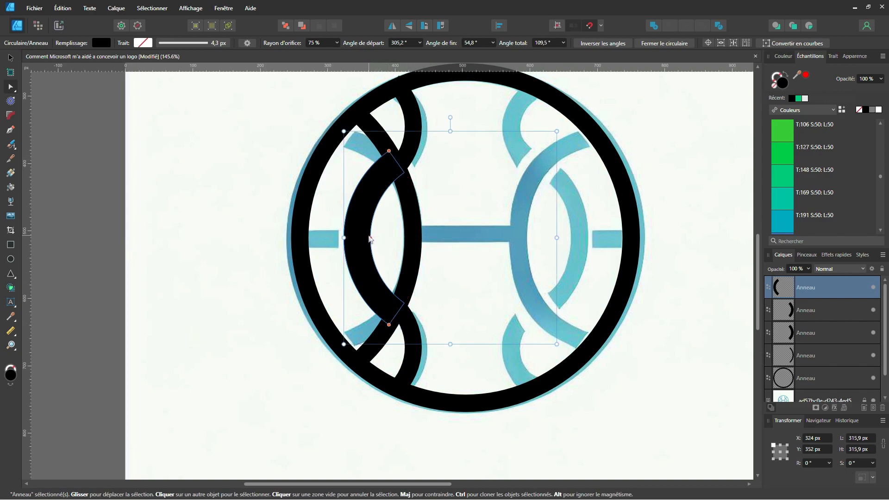
Thin the flipped arc to a hole radius of 82 % and scale its shape down to about 293 px.
drag(369, 239, 362, 239)
drag(558, 134, 554, 144)
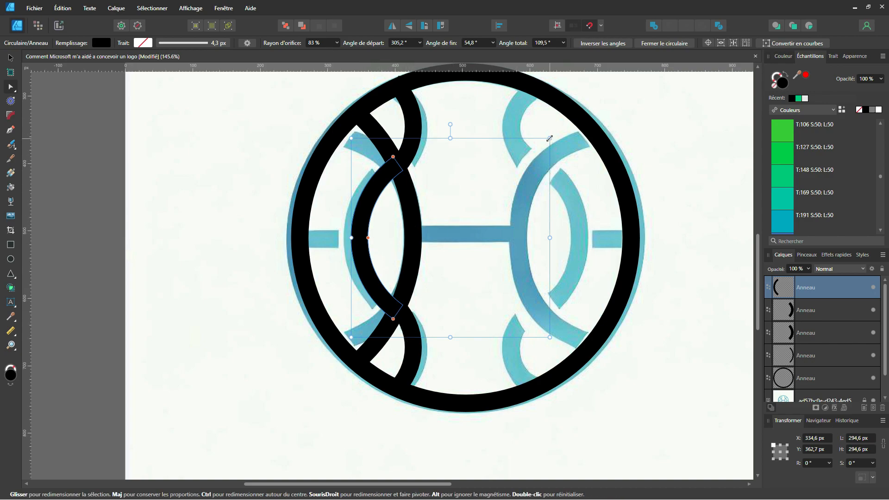
drag(547, 139, 552, 141)
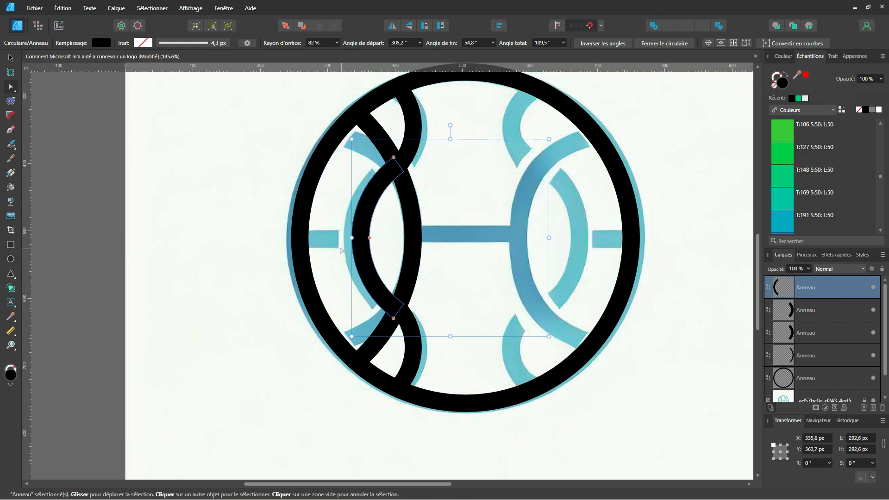
click(10, 58)
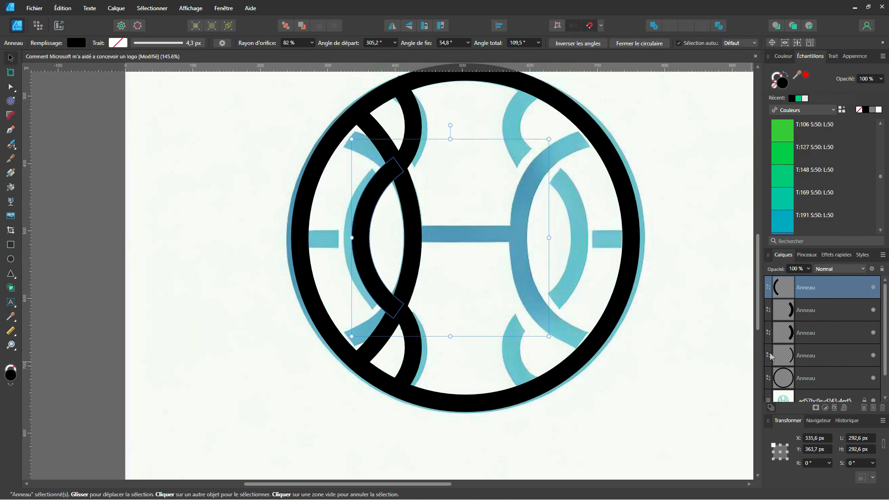
Combine the outer ring and the four arcs into one compound shape and expand it to list its parts.
click(800, 379)
shift+click(814, 288)
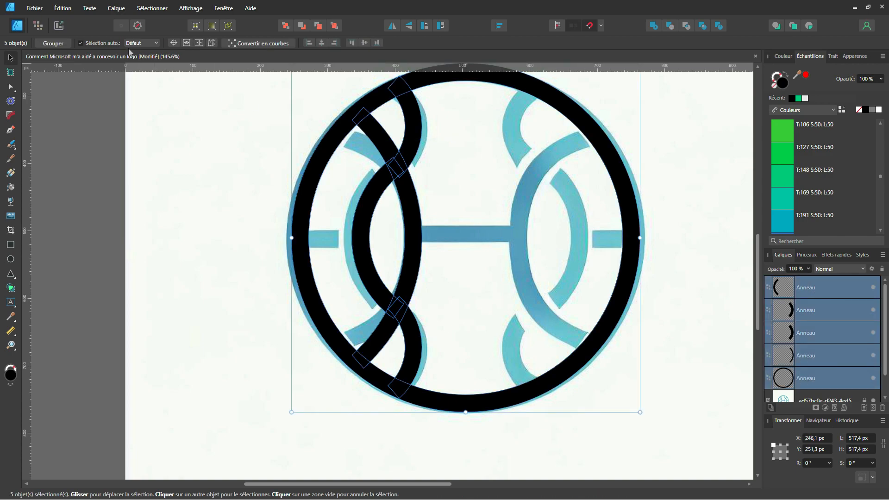
click(116, 10)
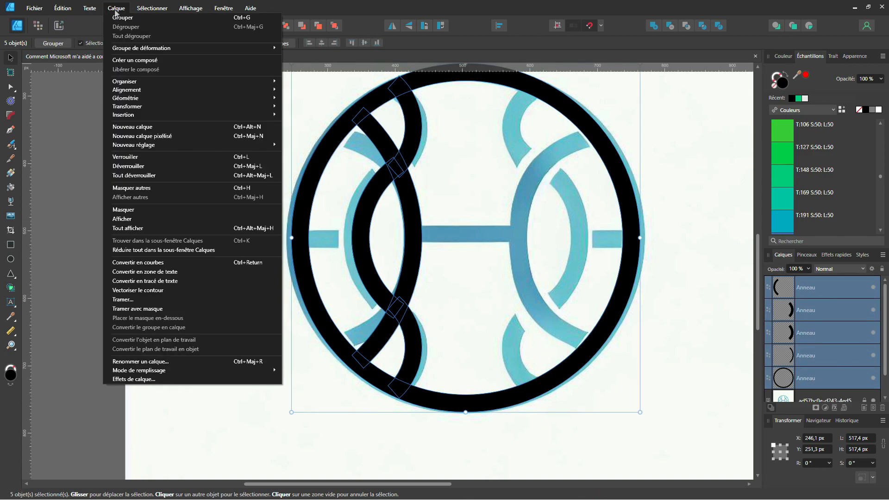
click(131, 65)
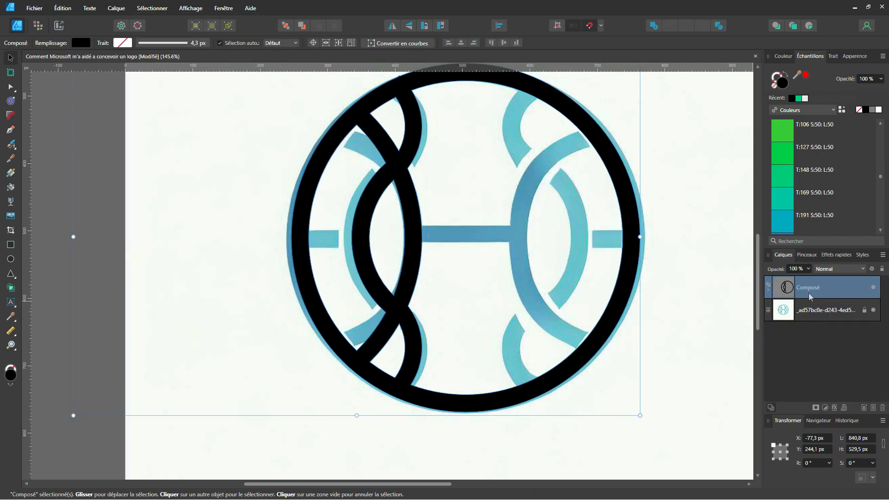
double_click(817, 289)
click(768, 290)
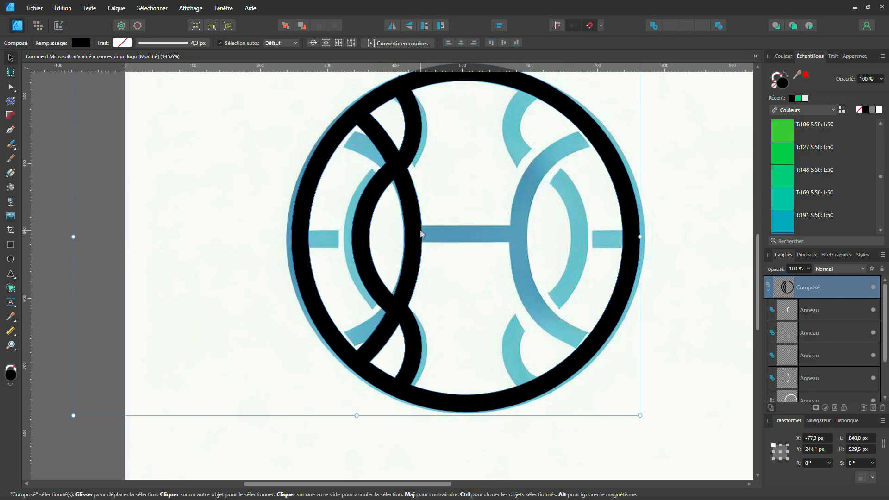
Duplicate the outer ring inside the compound, bring the copy to the front and scale it from its centre to about 473 px.
scroll(416, 237, right, 4)
scroll(416, 236, up, 2)
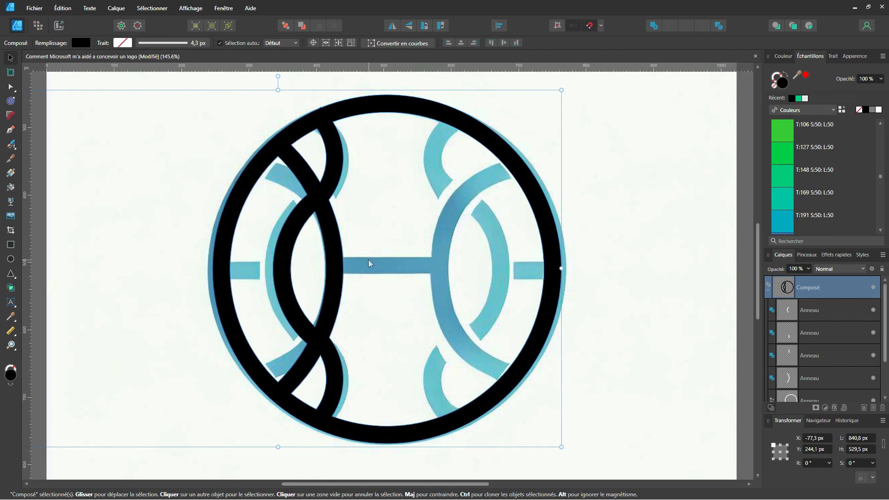
double_click(471, 122)
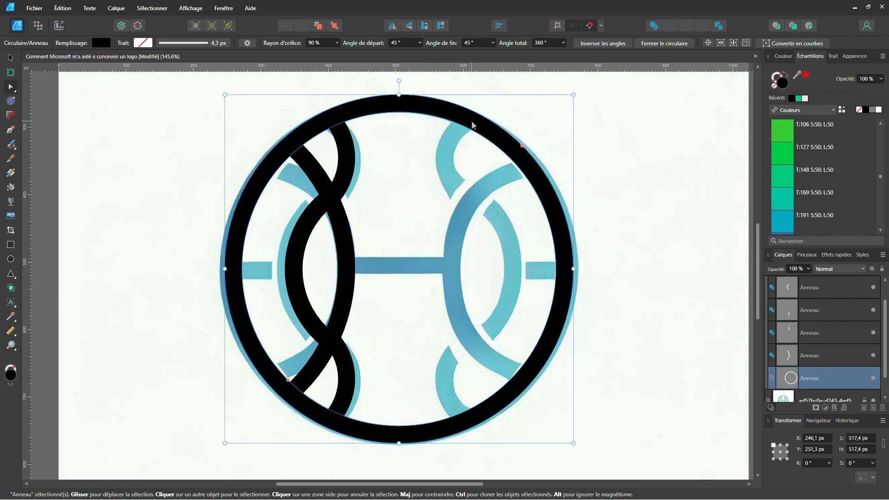
key(ctrl+j)
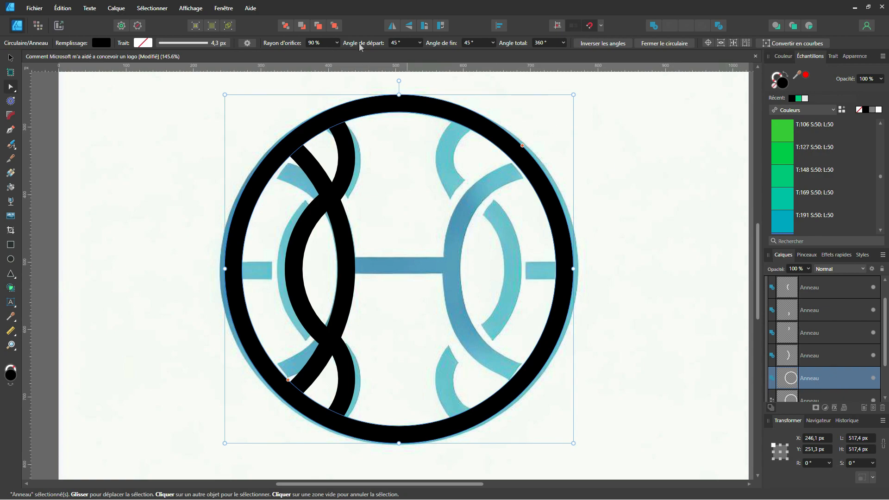
click(335, 27)
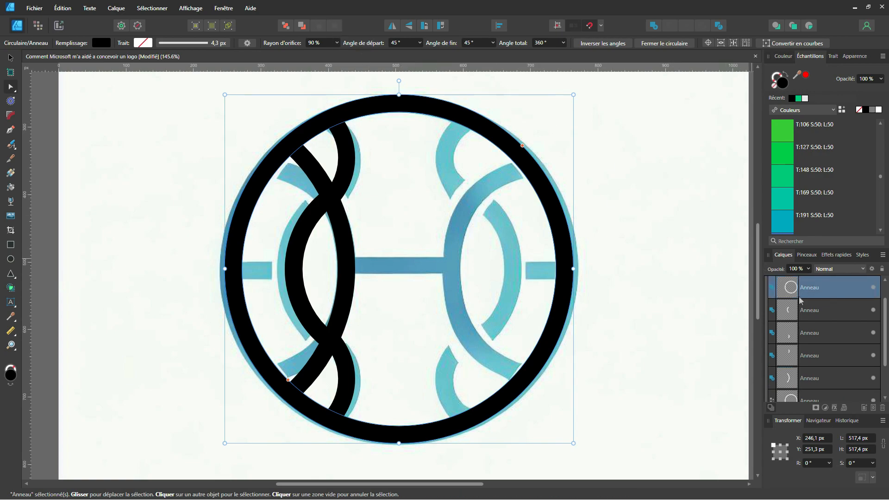
scroll(806, 304, up, 1)
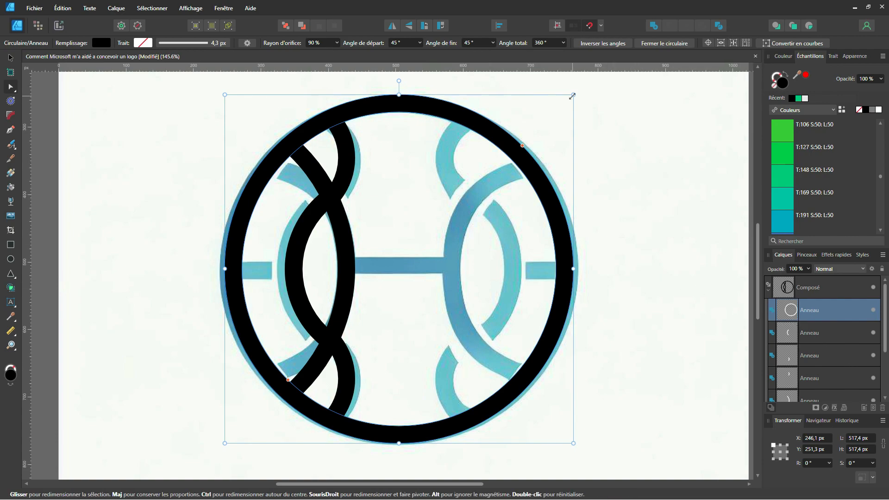
drag(571, 98, 559, 111)
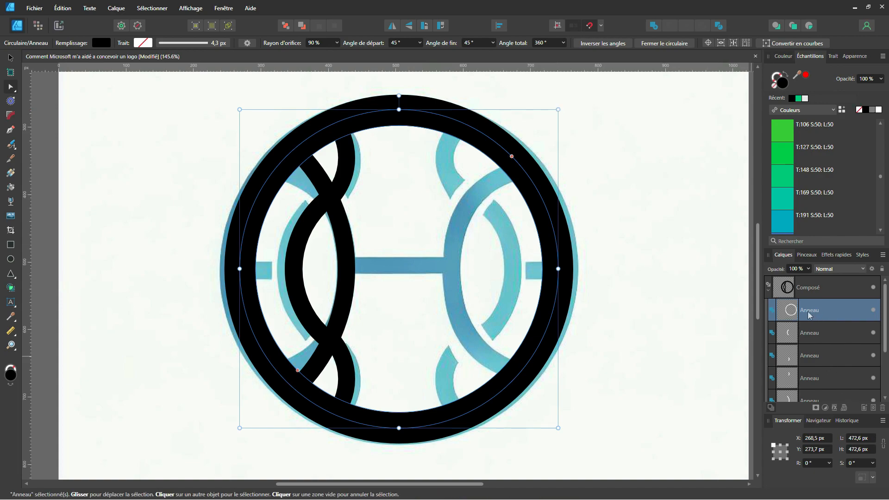
Set the inner ring copy to Subtraction and thin it to a hole radius of 95 %.
click(772, 311)
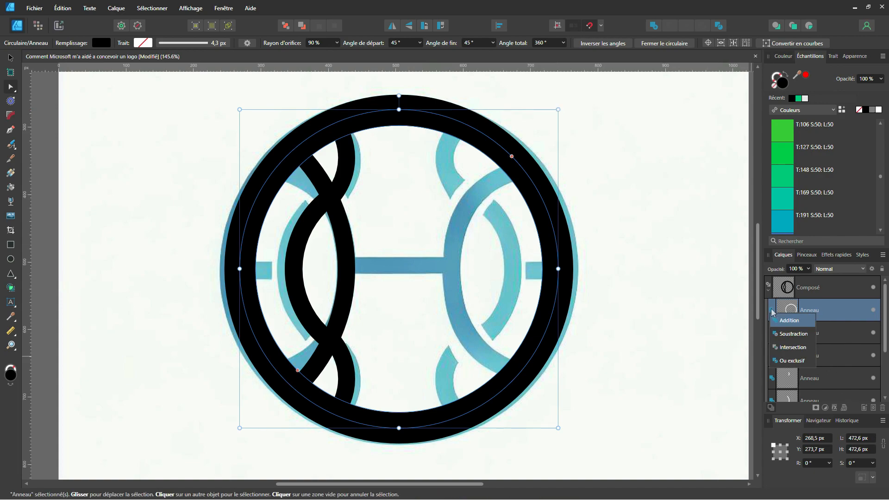
click(793, 334)
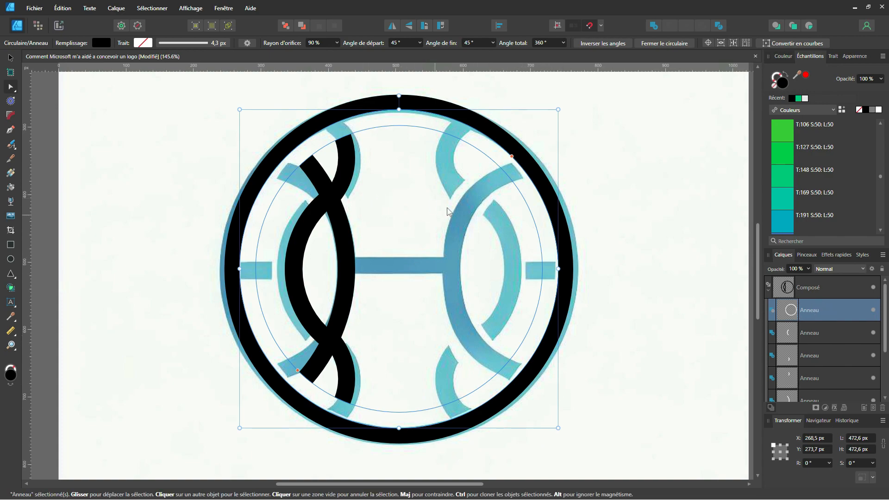
drag(297, 370, 291, 376)
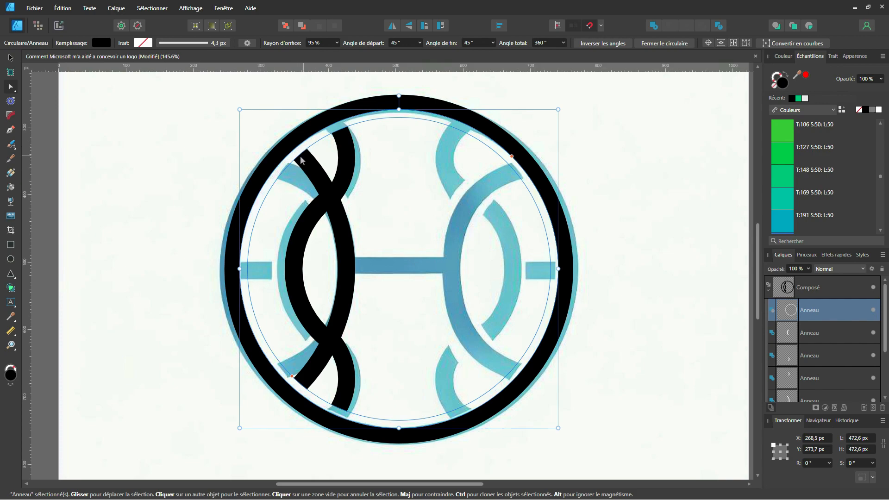
key(v)
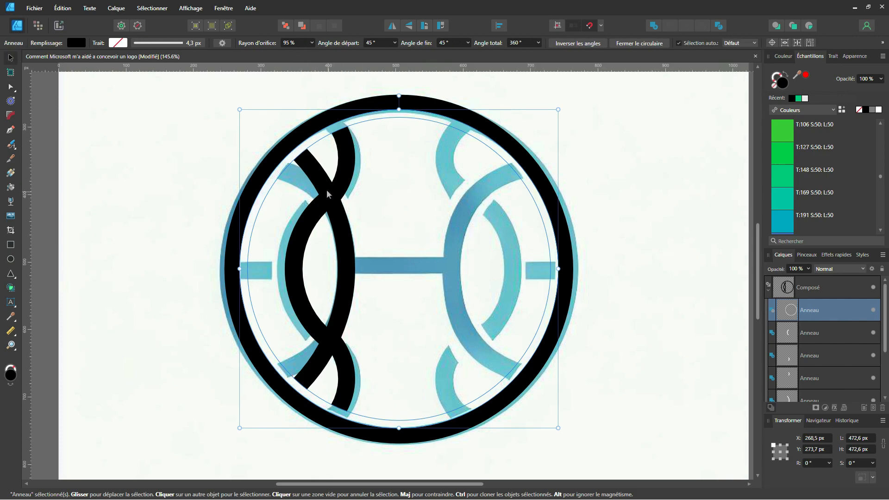
Duplicate the large left arc, scale the copy from its centre to about 473 px and bring it to the front.
click(326, 189)
click(319, 179)
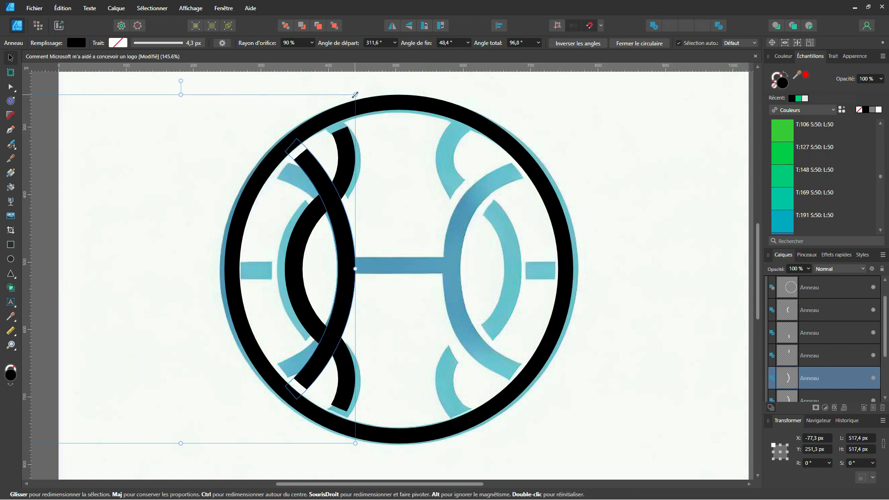
drag(356, 94, 347, 118)
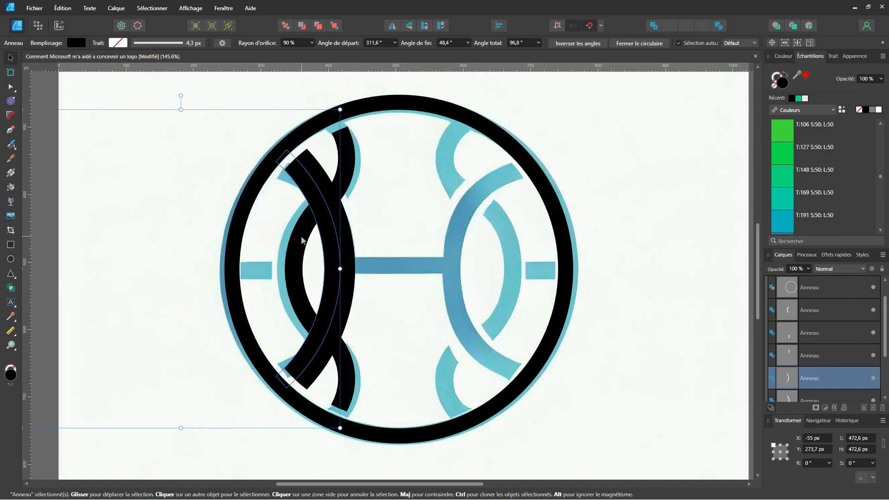
click(335, 26)
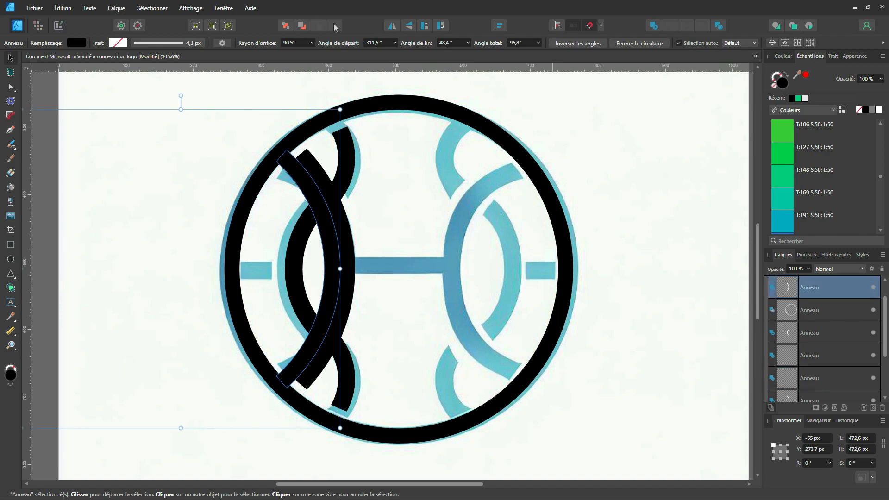
Switch the copied large arc to Subtraction within the compound and keep it selected.
click(772, 288)
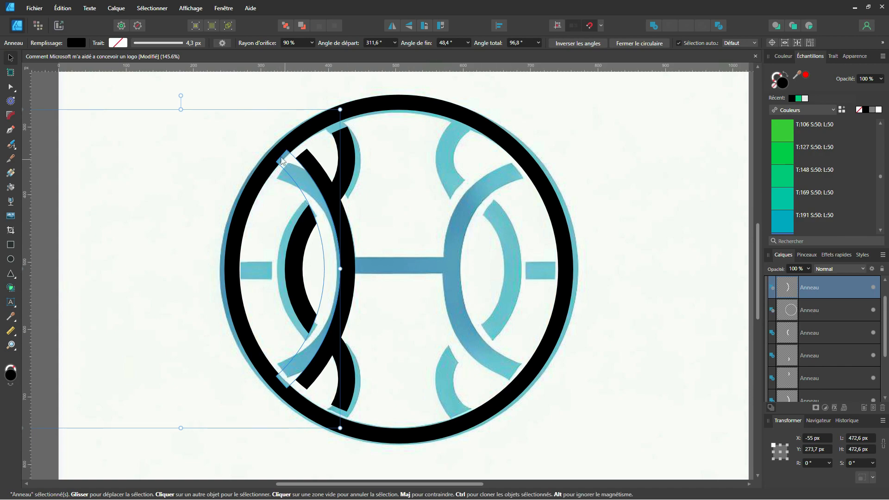
click(293, 167)
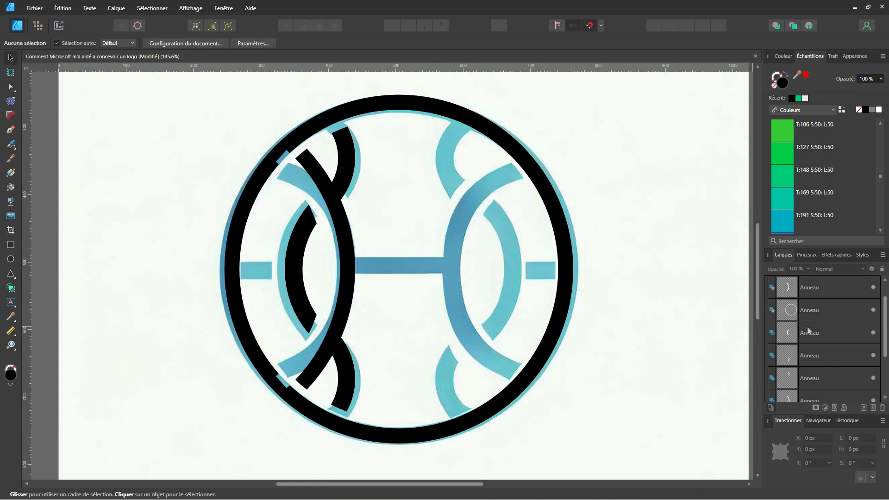
click(807, 288)
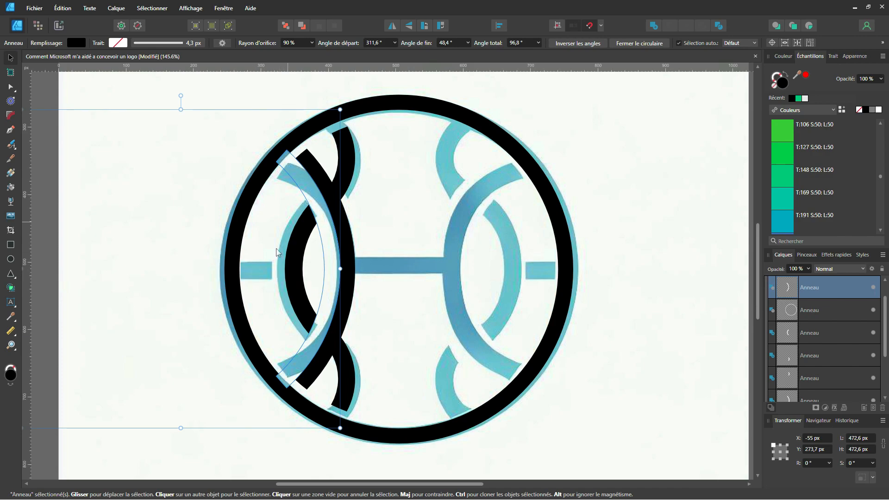
Thin the subtracting arc to a hole radius of 95 % and trim it to angles of 315° and 45°.
key(a)
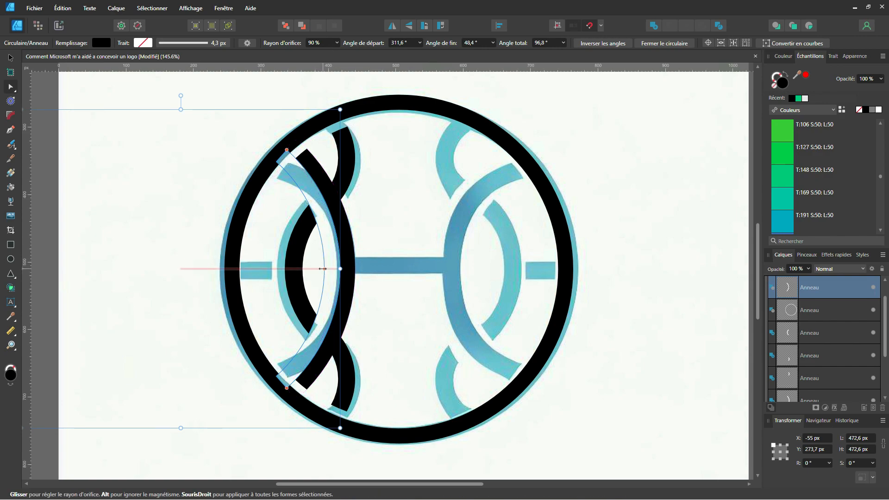
drag(323, 268, 331, 268)
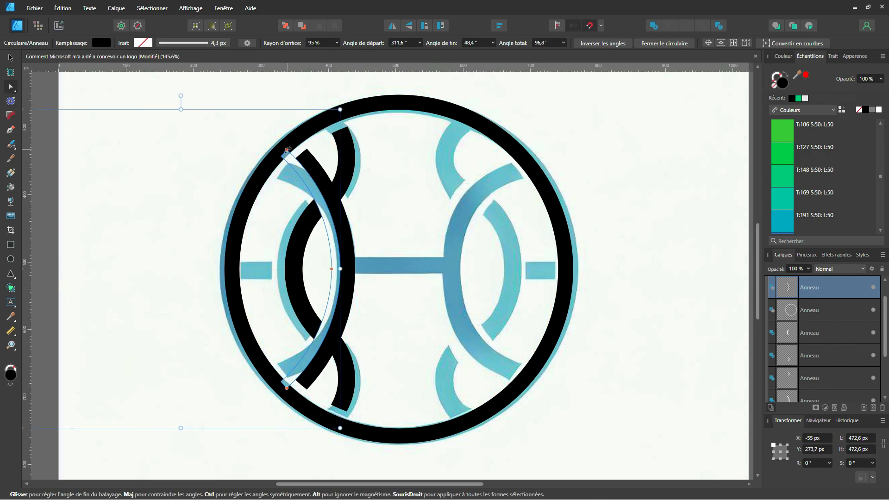
drag(288, 149, 293, 158)
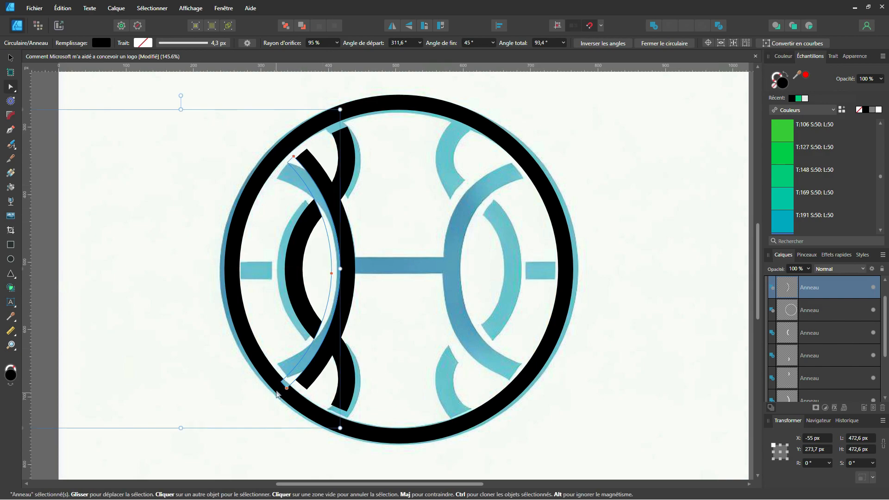
drag(288, 387, 291, 381)
key(v)
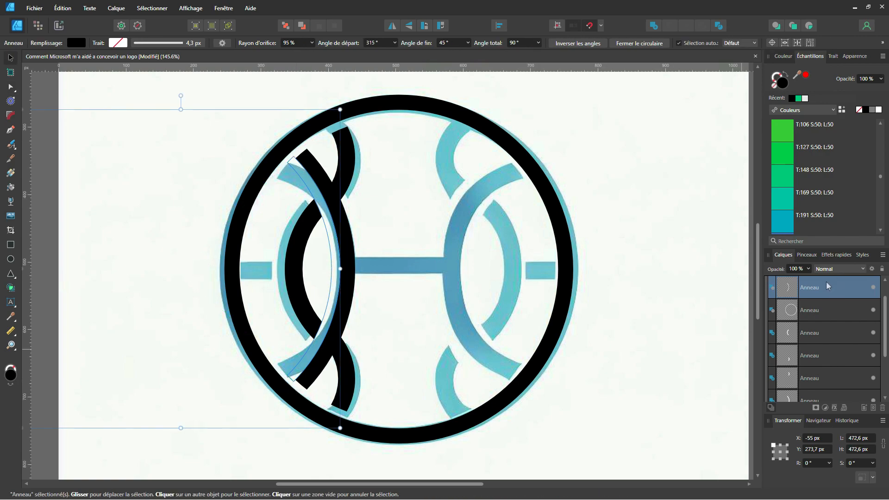
Duplicate the subtracting arc and scale the copy from its centre to about 547 px, along the large arc's outer edge.
key(ctrl+j)
drag(340, 109, 377, 96)
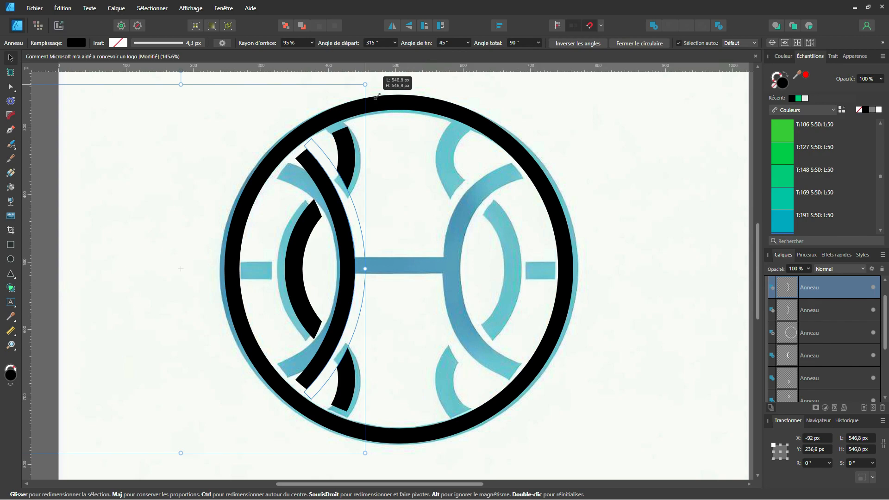
drag(377, 95, 377, 95)
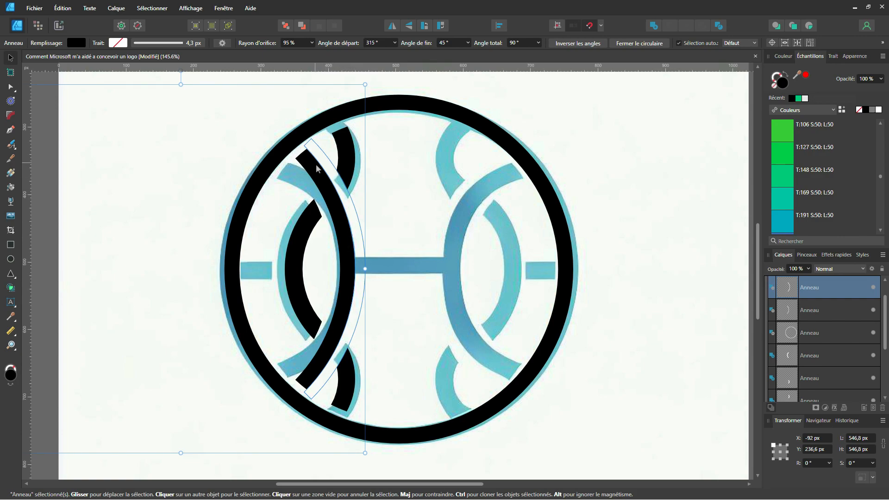
Hide the reference image to check the vector shapes alone, and show it again.
scroll(829, 366, down, 3)
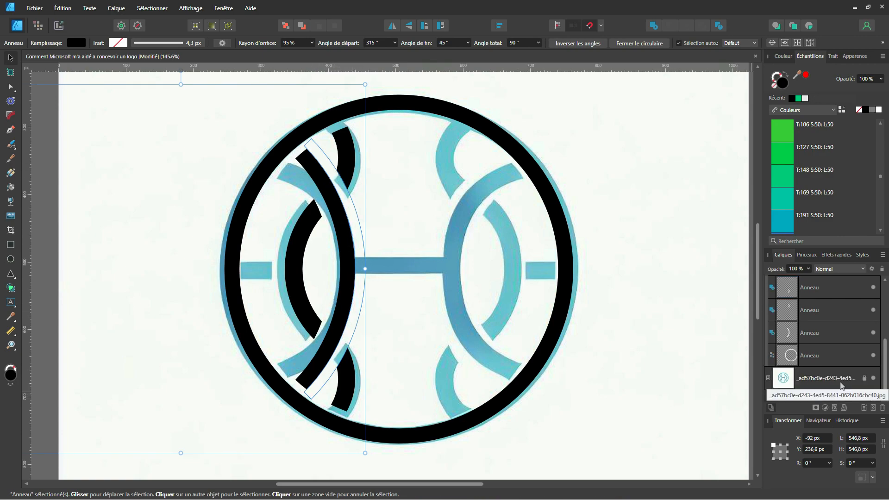
click(836, 383)
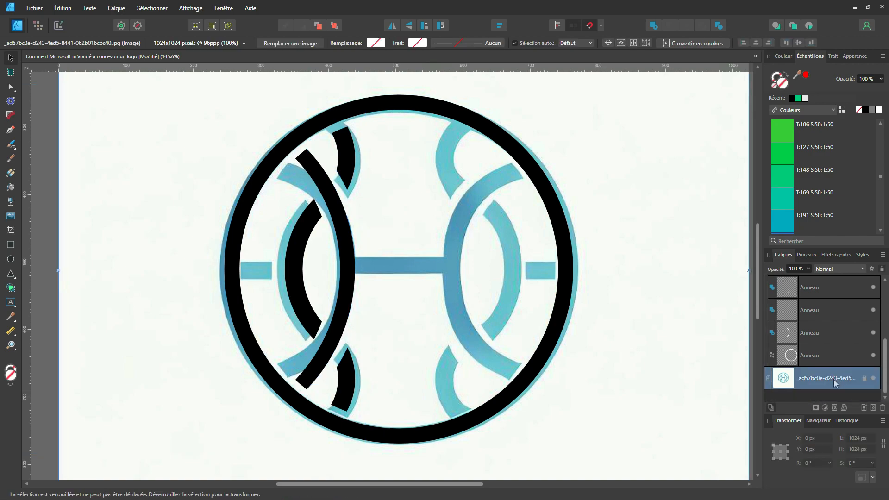
click(873, 379)
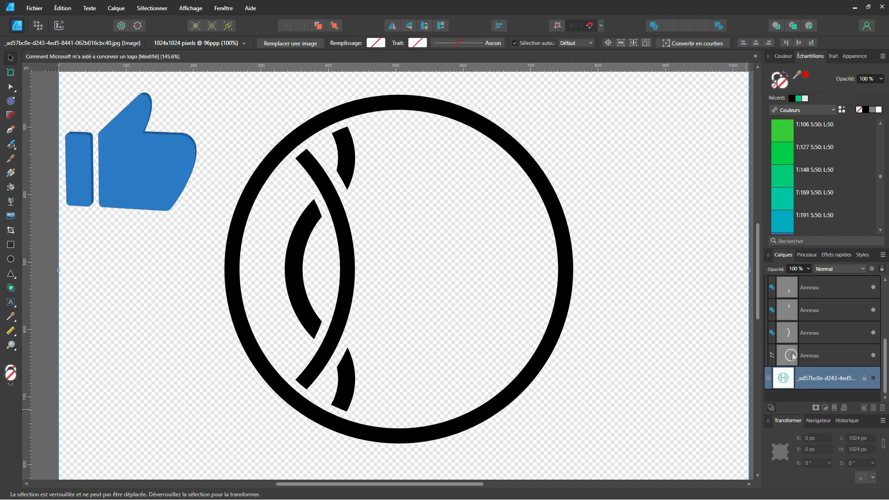
click(873, 379)
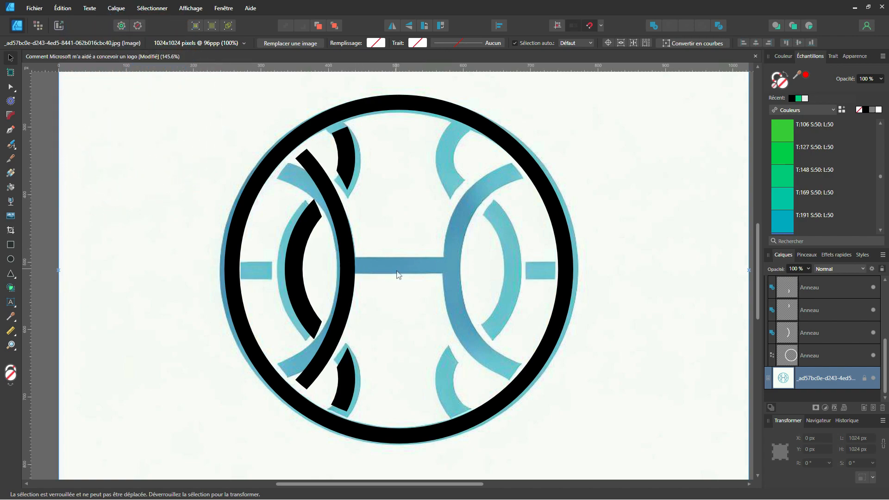
Place a vertical and a horizontal guide through the centre of the large outer ring.
click(409, 105)
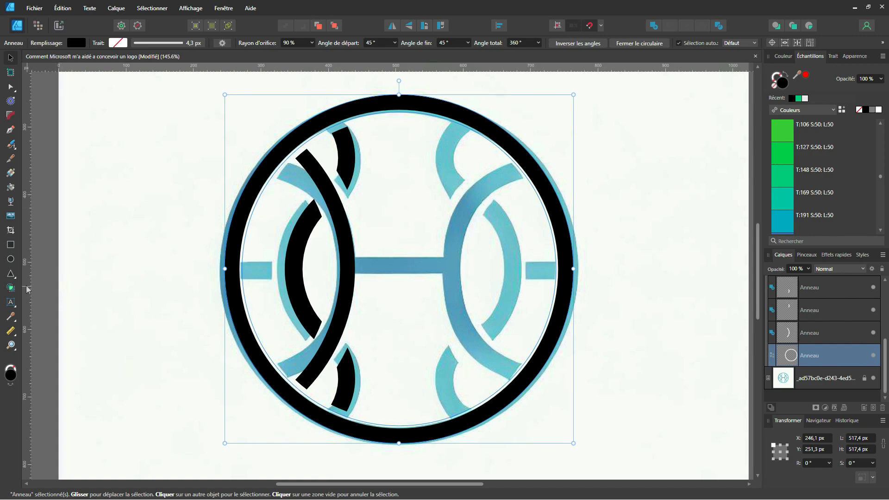
drag(27, 287, 398, 265)
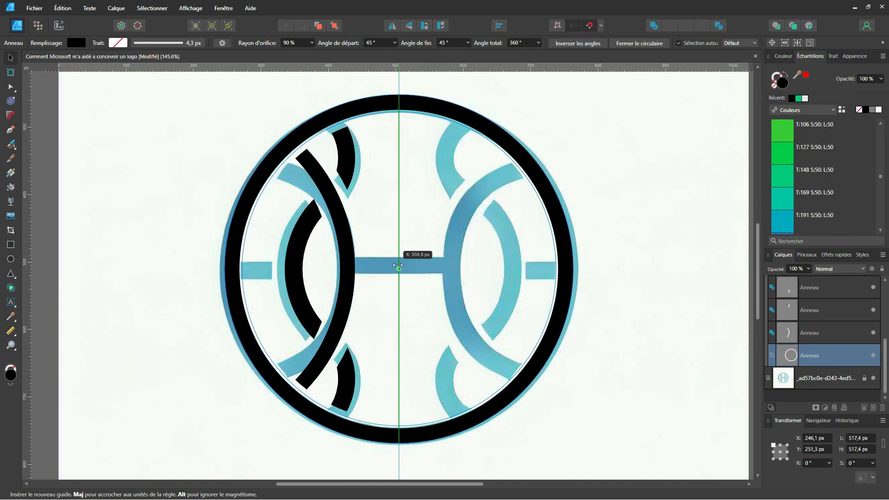
drag(397, 266, 398, 265)
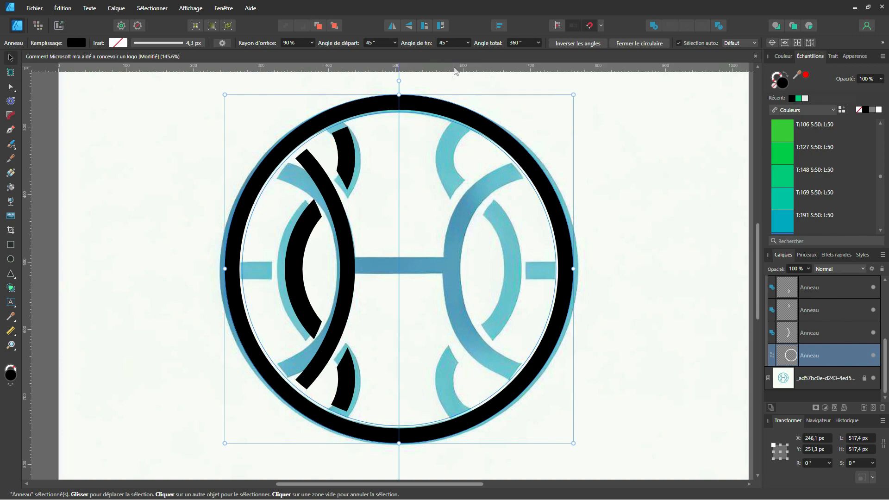
drag(455, 71, 399, 268)
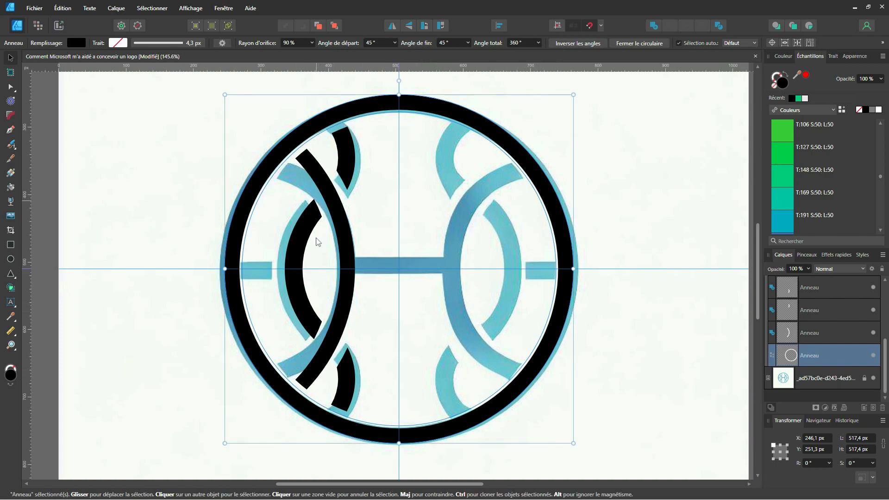
Draw a crossbar rectangle about 71 × 20 px from the vertical guide to the large arc, centre it on the horizontal guide and bring it to the front.
click(601, 25)
click(11, 248)
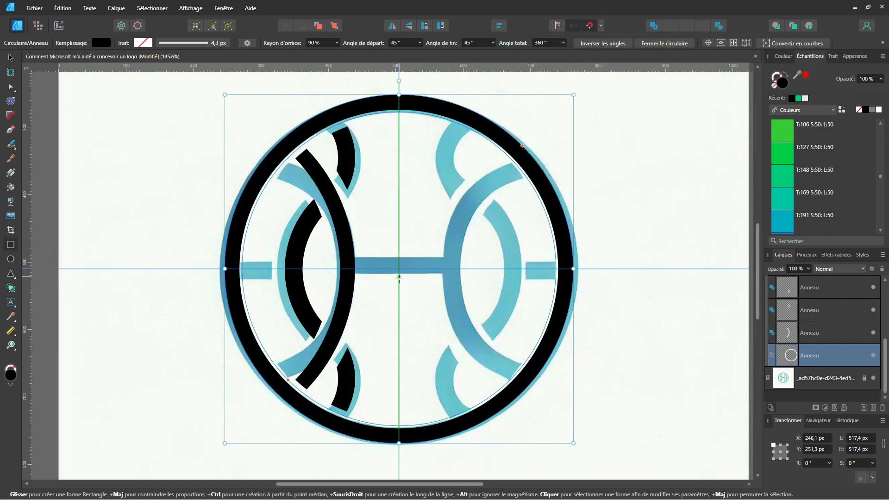
drag(399, 284, 351, 270)
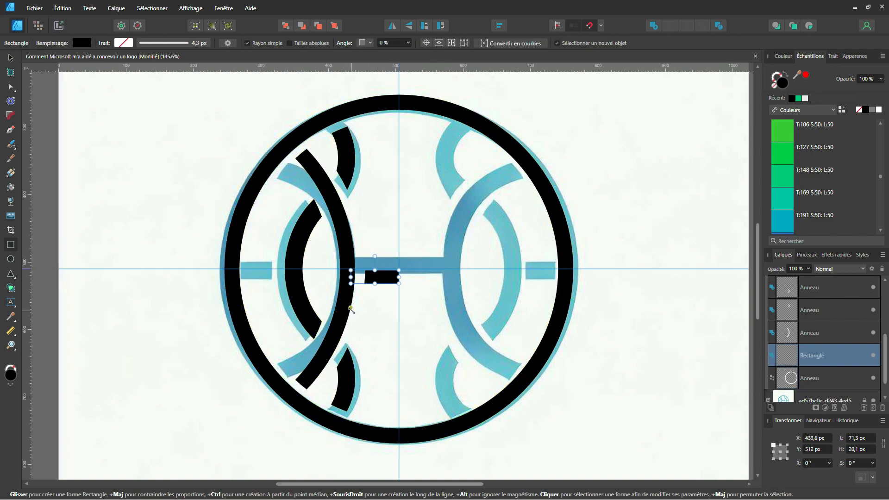
key(v)
scroll(388, 292, up, 2)
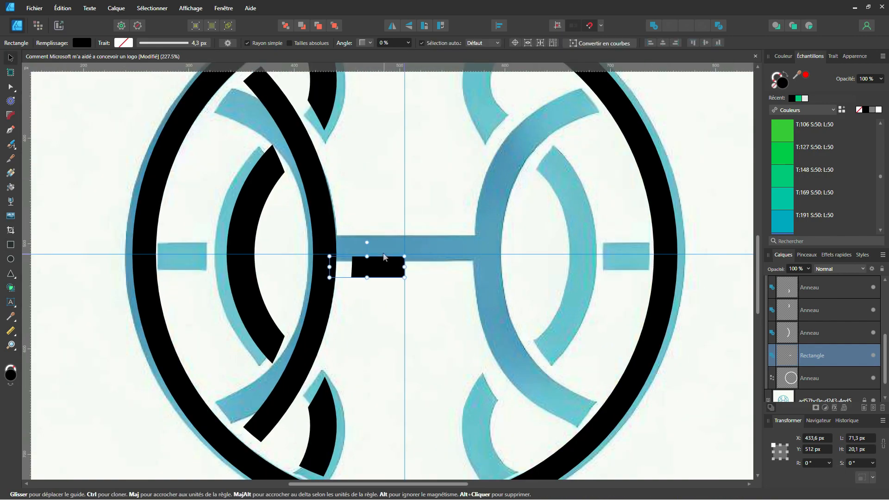
drag(383, 274, 382, 254)
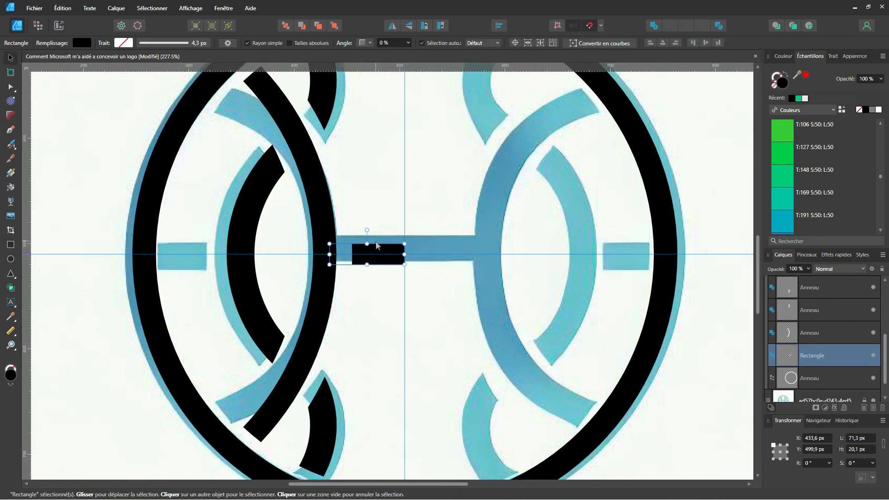
click(333, 25)
scroll(822, 301, up, 2)
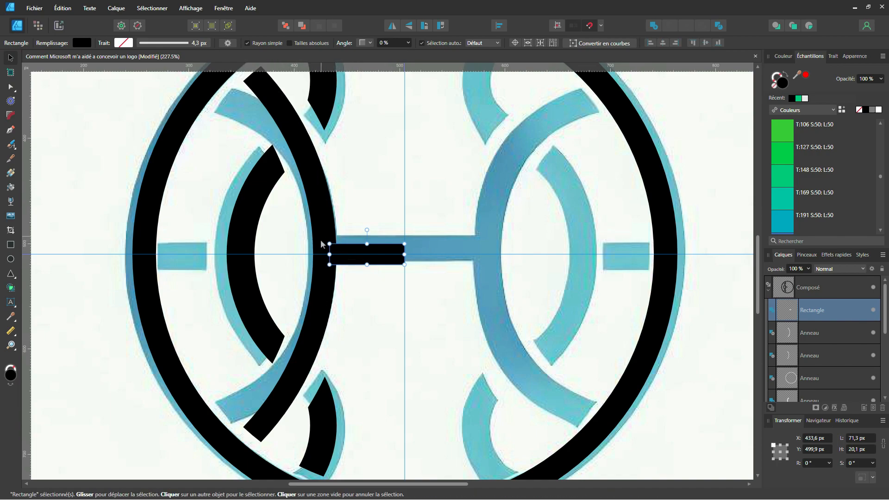
Duplicate the crossbar rectangle and stretch the copy to about 83 px between the outer ring's left side and the small left arc.
key(ctrl+j)
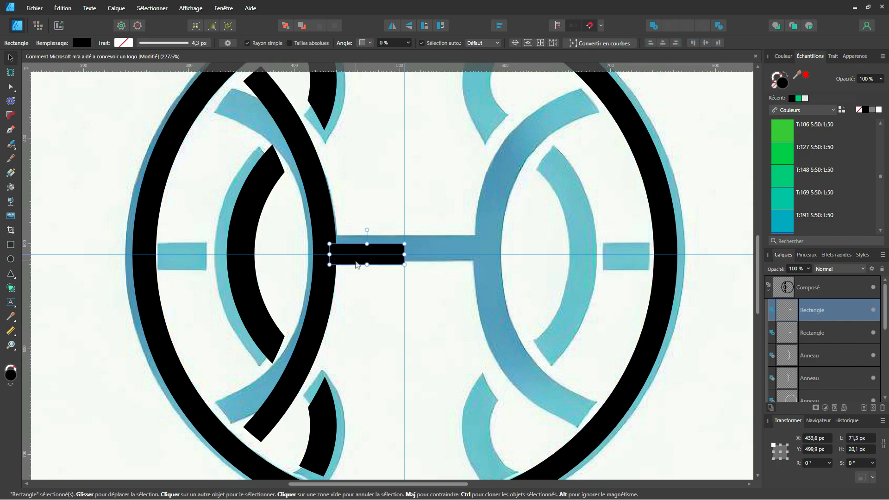
drag(357, 265, 149, 254)
drag(231, 254, 236, 255)
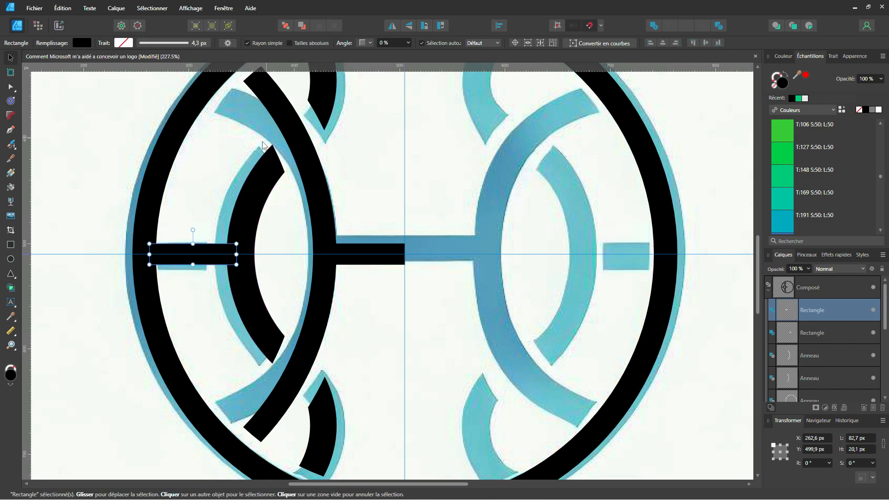
Send the copied rectangle backward step by step to the bottom of the compound.
click(301, 26)
click(301, 26)
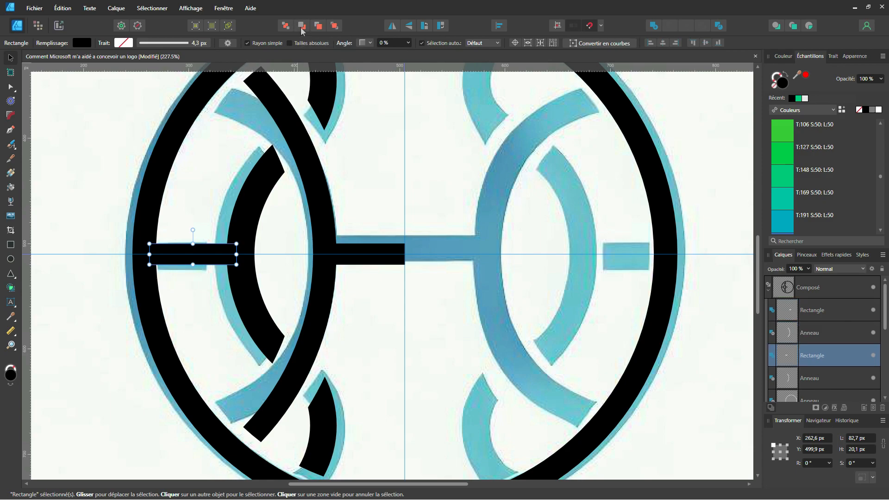
click(301, 26)
click(302, 26)
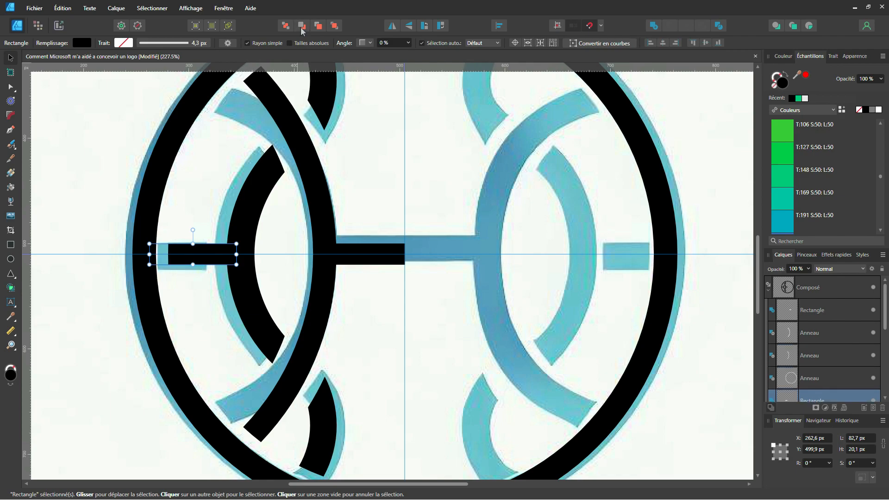
click(301, 26)
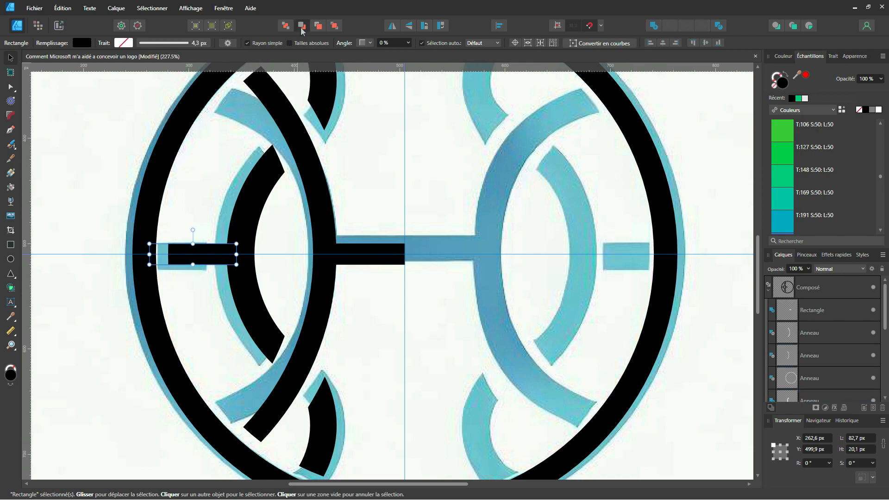
click(301, 26)
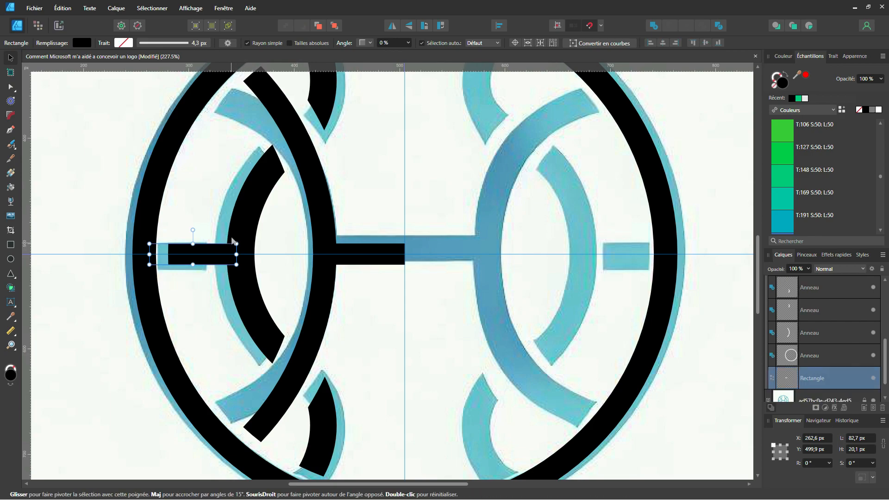
Duplicate the left arc joined by the outer bar, bring the copy to the front and switch it to Subtraction.
click(254, 198)
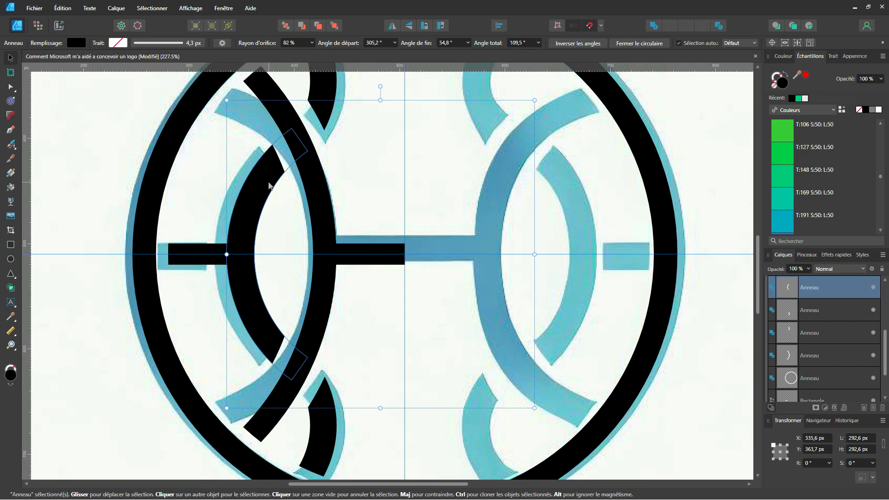
click(331, 26)
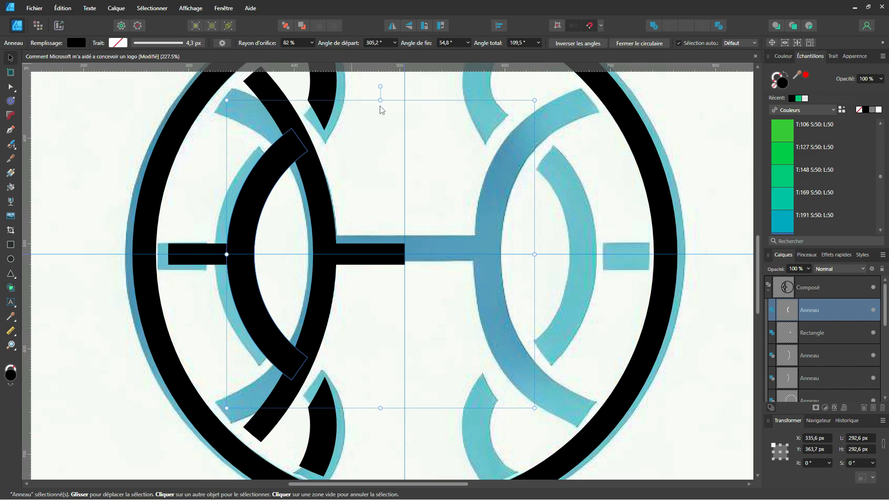
click(772, 318)
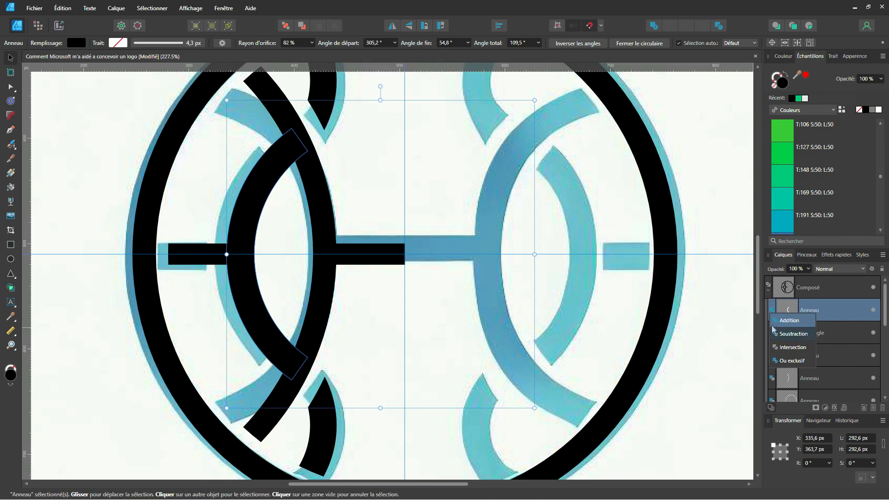
click(783, 334)
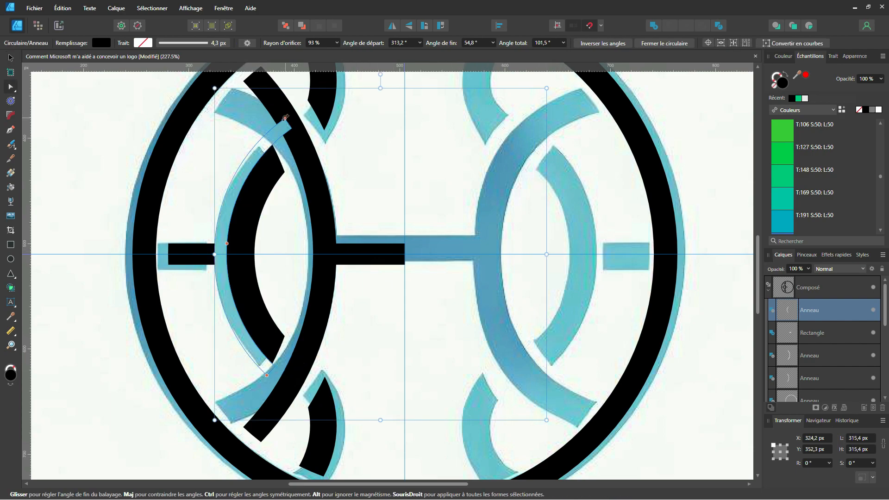
Enlarge the subtracting arc to about 315 px, thin it to a 93 % hole radius and trim its end angle to 49°.
drag(285, 119, 272, 128)
scroll(315, 222, down, 3)
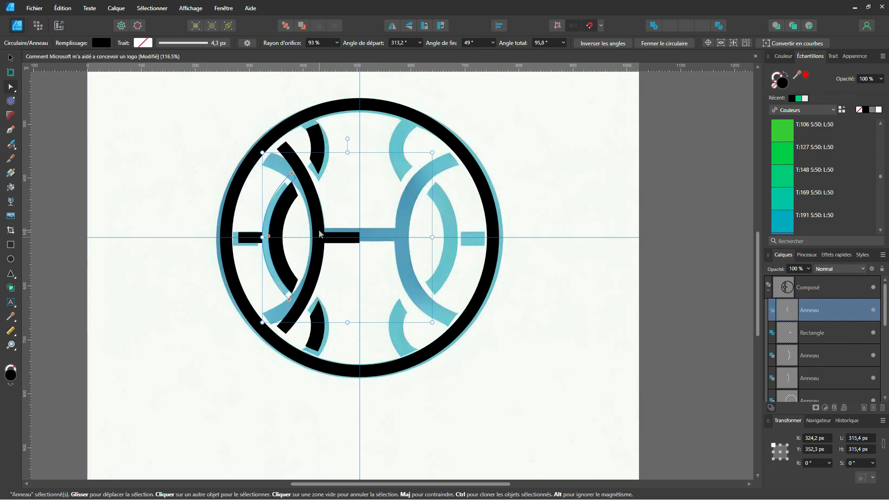
scroll(319, 233, up, 1)
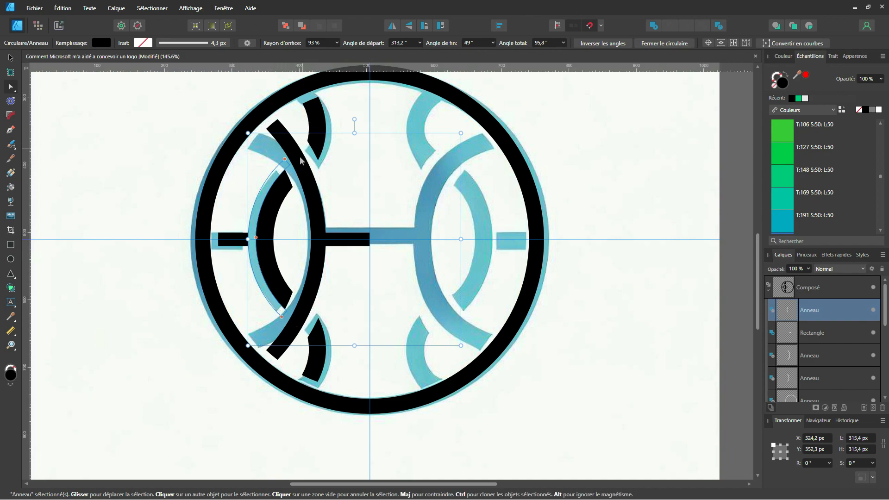
Select all the left-side arcs, their subtracting copies and both rectangles in the compound, leaving out the outer circle rings.
scroll(829, 368, down, 3)
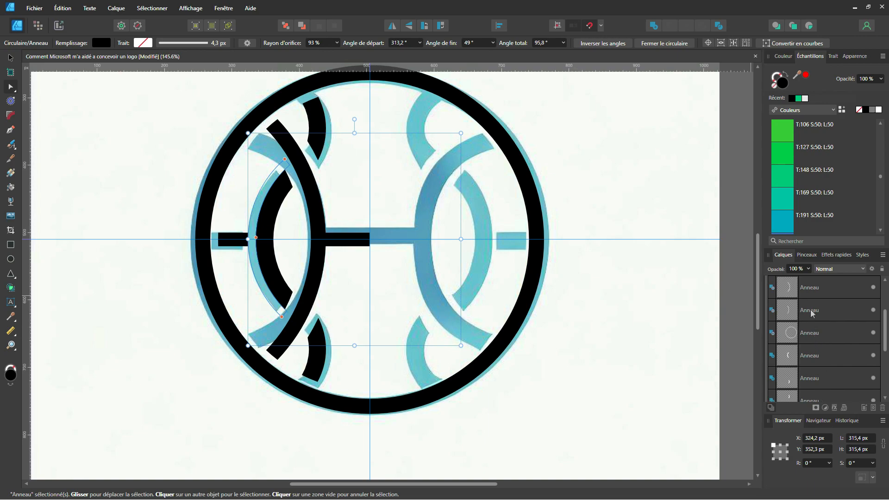
shift+click(811, 314)
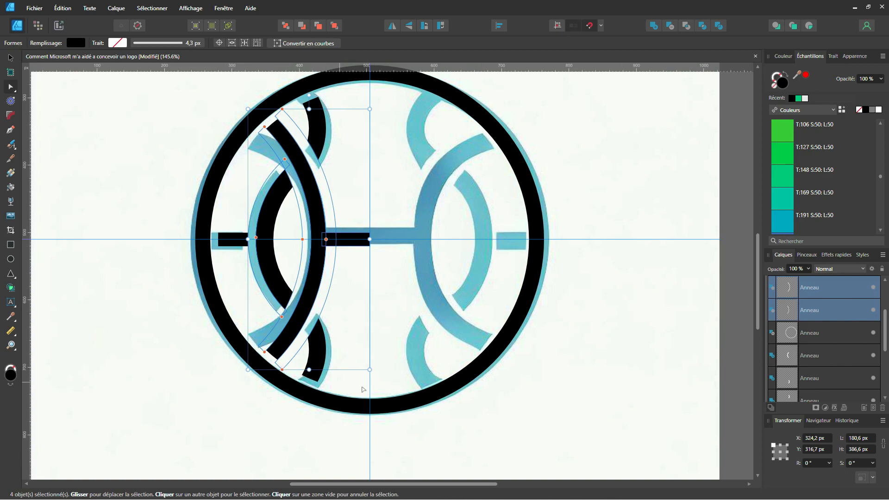
ctrl+click(809, 359)
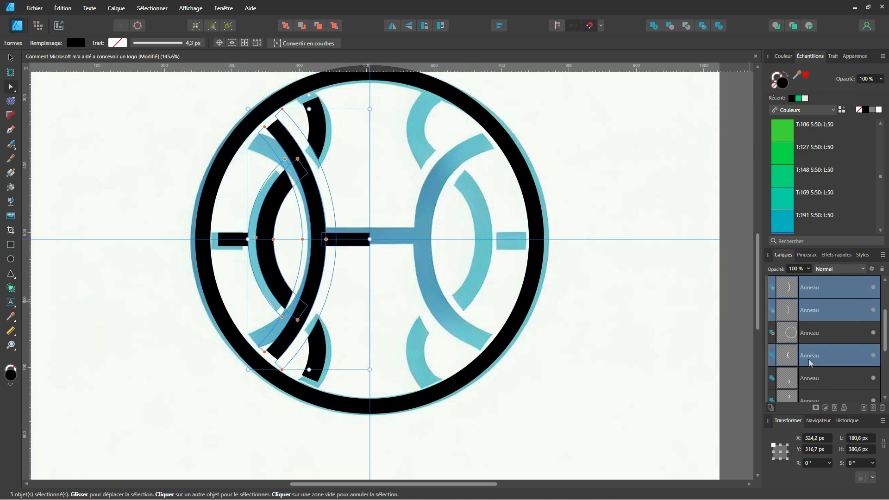
scroll(810, 357, down, 3)
ctrl+click(818, 318)
ctrl+click(807, 328)
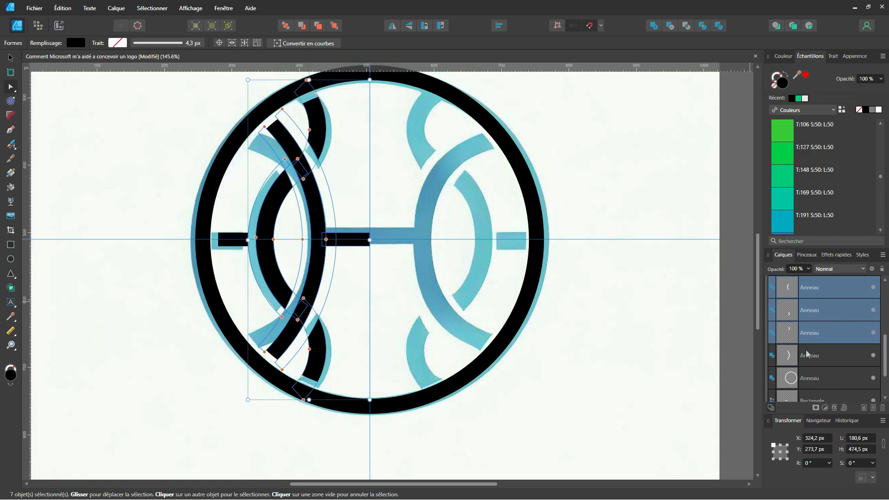
ctrl+click(808, 356)
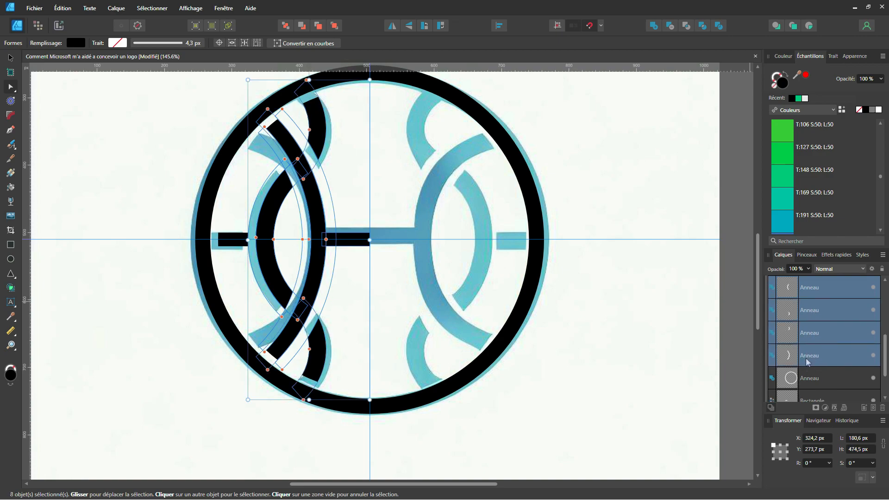
scroll(808, 362, down, 2)
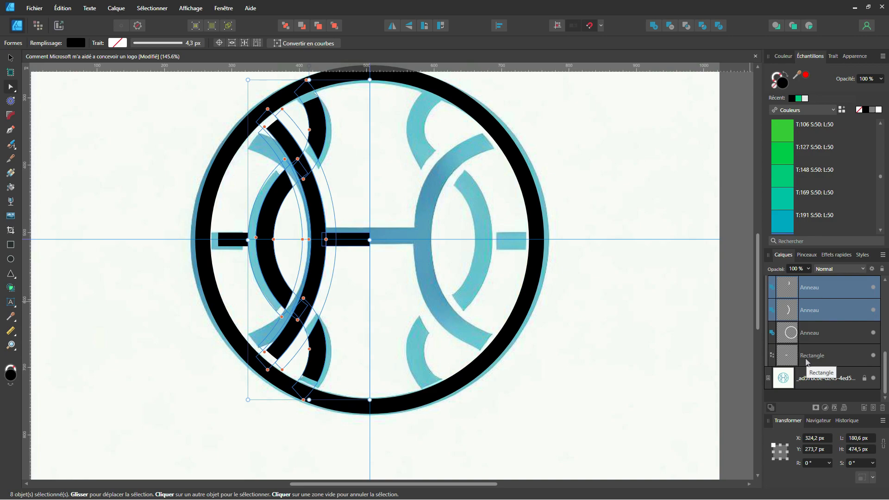
ctrl+click(810, 356)
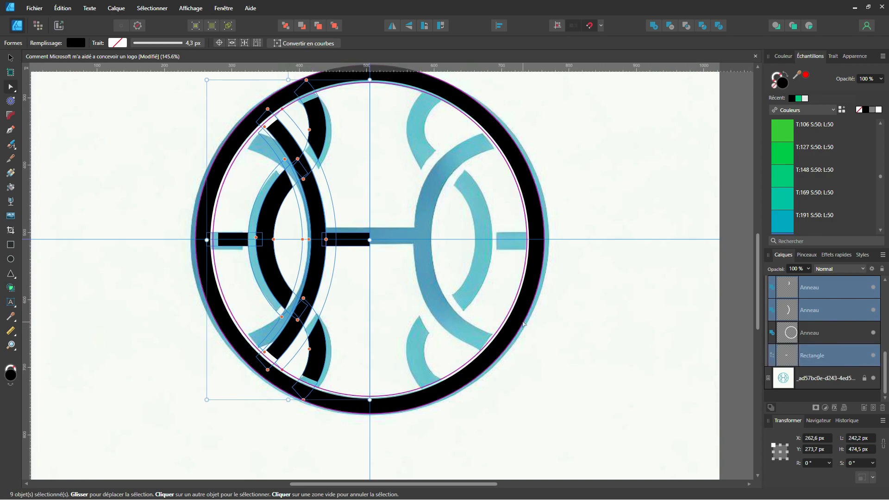
Duplicate the selected left-side shapes and flip the copies horizontally.
scroll(825, 338, up, 3)
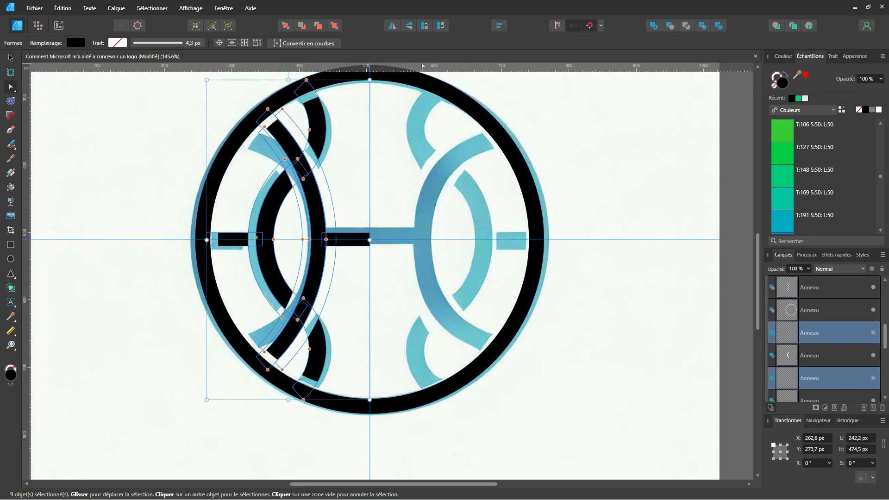
click(392, 28)
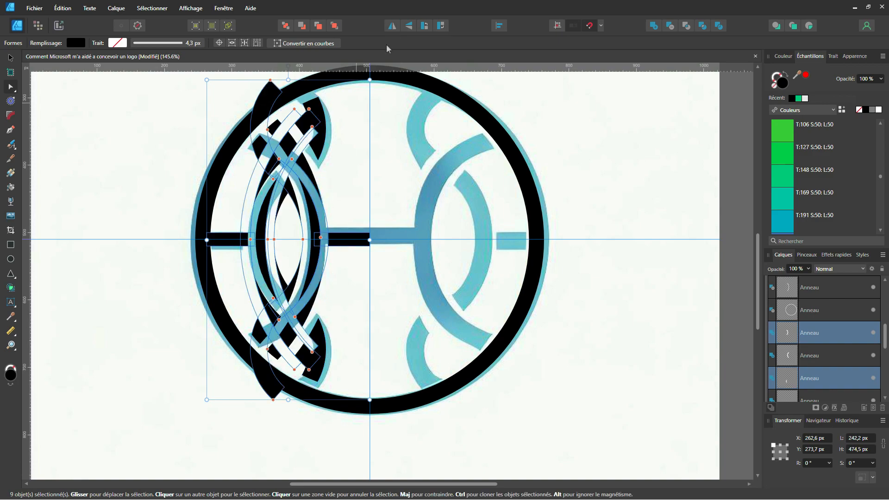
key(v)
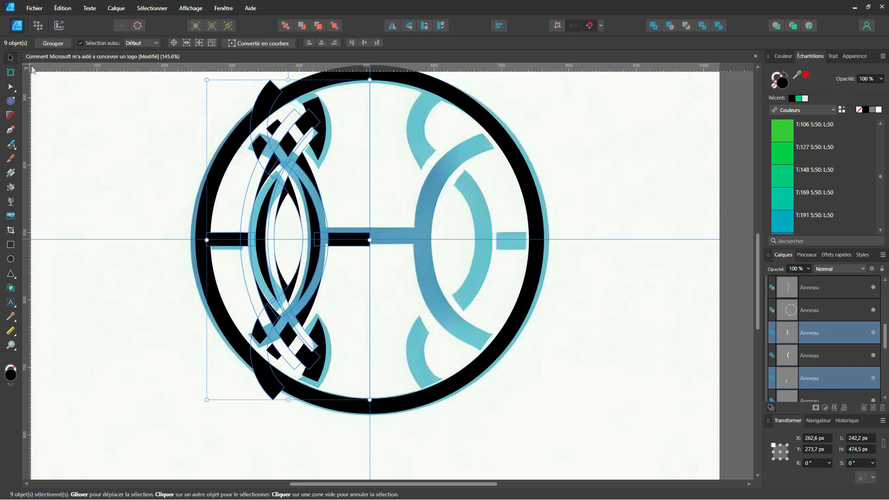
Move the flipped copies to the right half of the circle to mirror the left shapes about the vertical guide, and hide the reference image.
drag(303, 144, 469, 174)
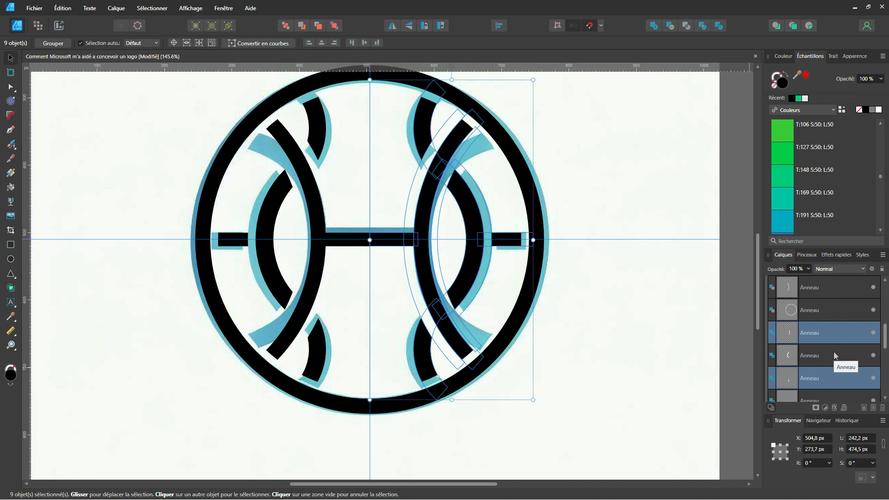
scroll(835, 356, down, 3)
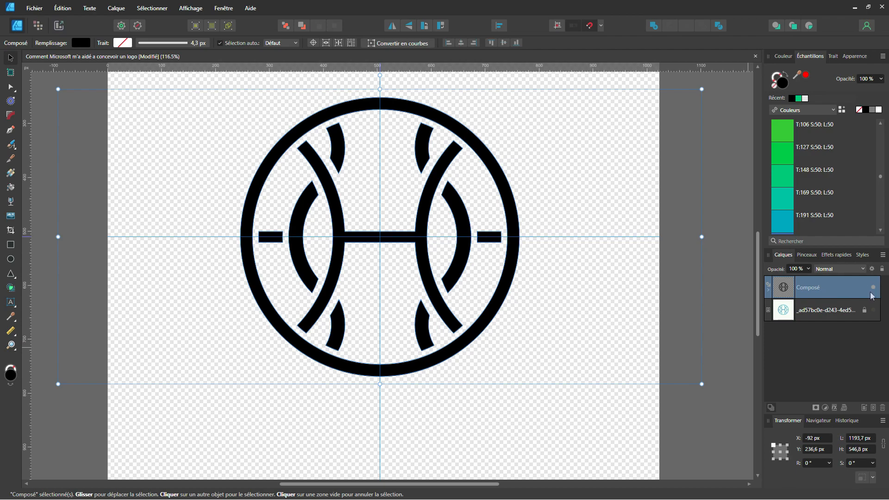
Lock the original compound as a backup and convert an unlocked duplicate of it to curves.
click(882, 269)
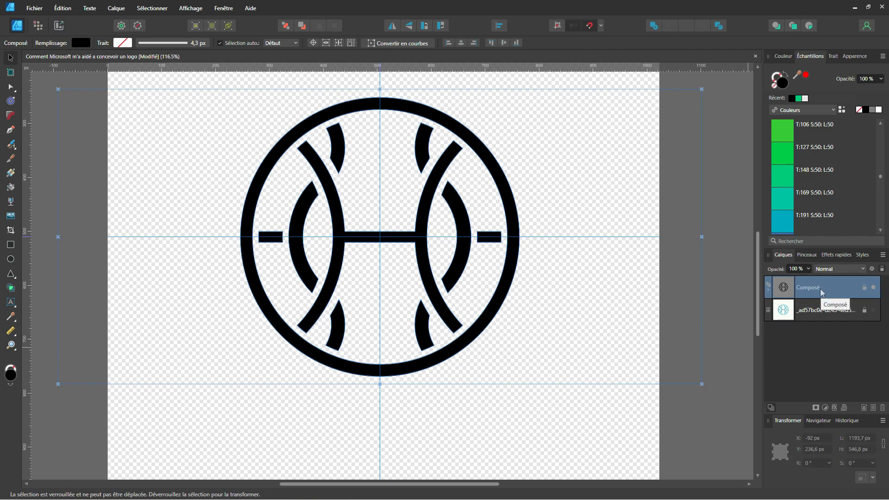
key(ctrl+j)
click(839, 291)
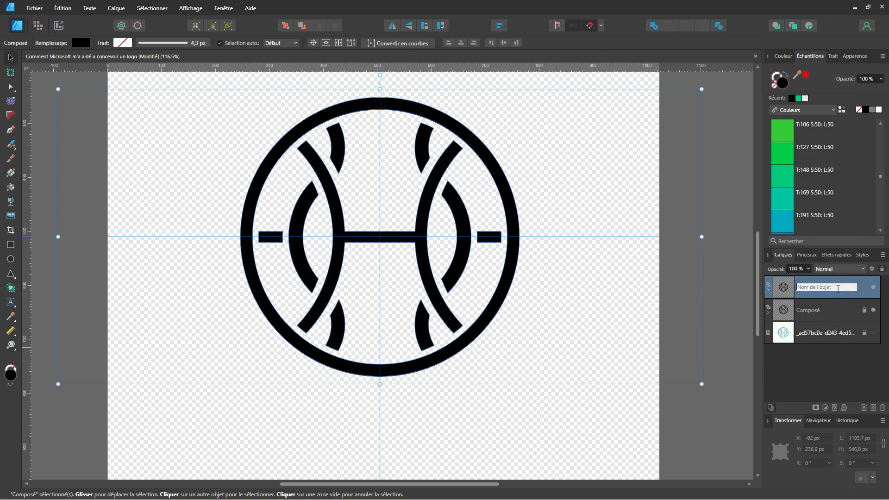
click(786, 286)
click(399, 44)
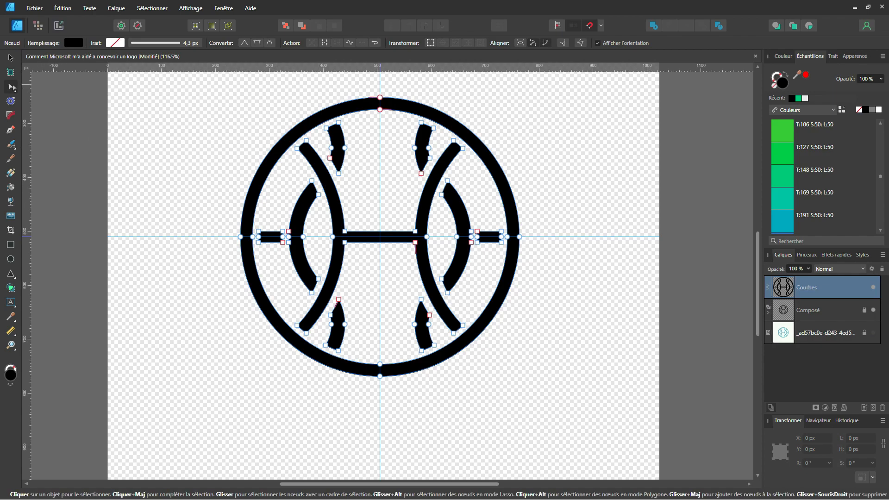
scroll(298, 159, up, 3)
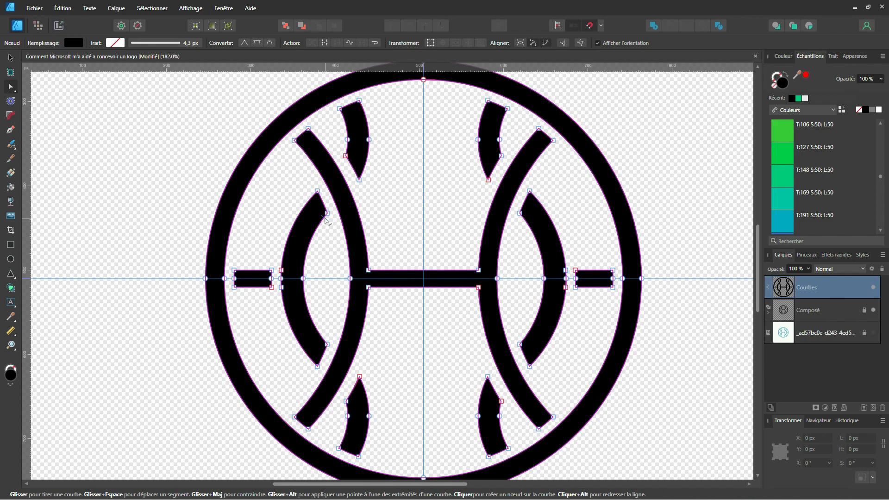
key(v)
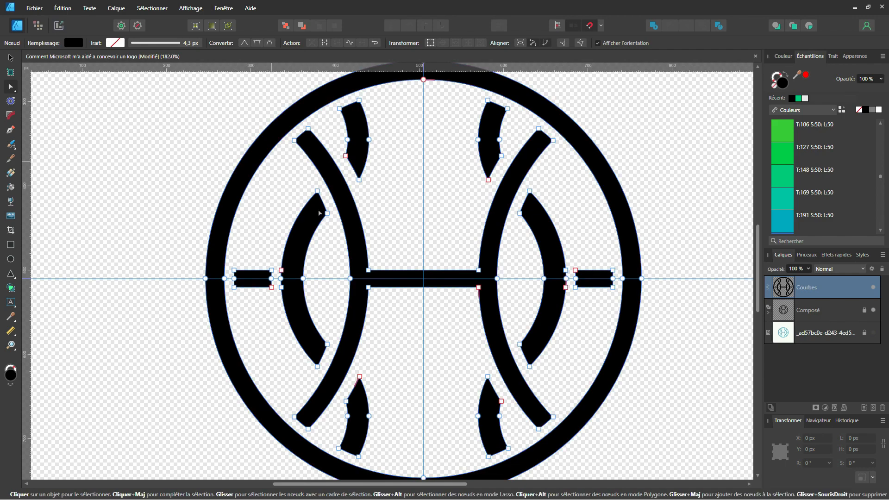
Create a 1024 × 1024 px rectangle covering the whole page, filled green (T:127 S:30 L:50), and place it behind all other layers.
key(ctrl+0)
click(11, 245)
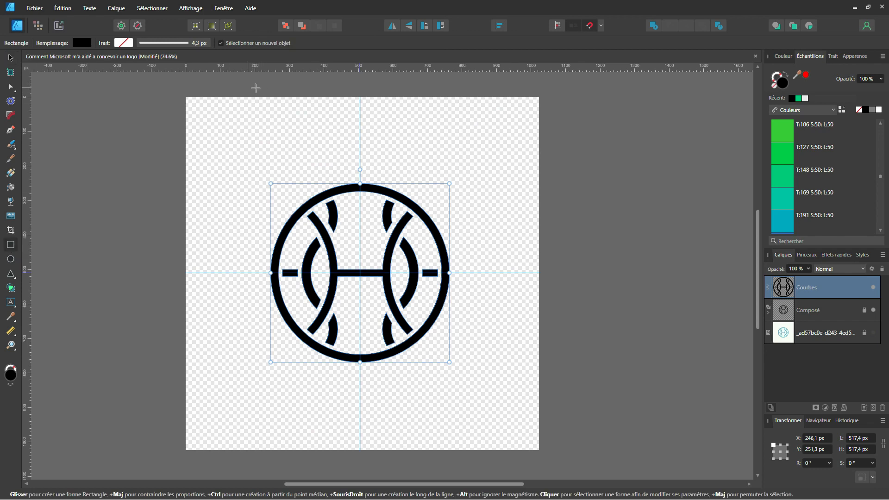
drag(186, 98, 539, 450)
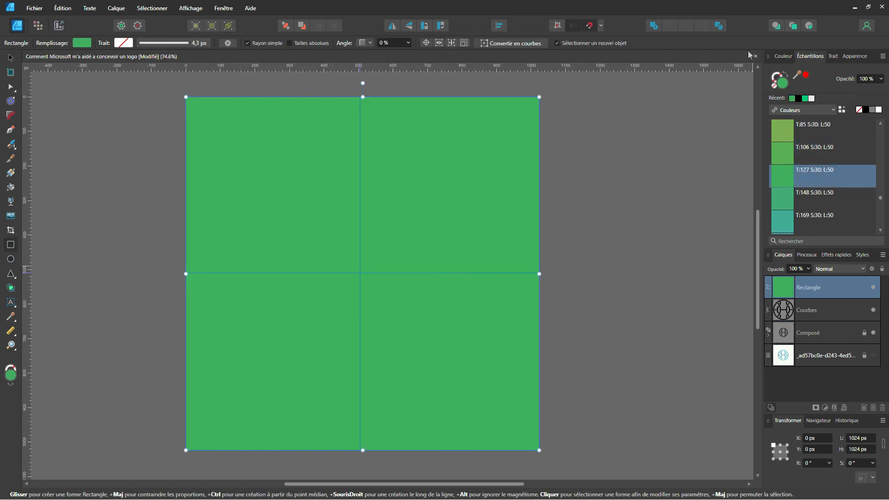
drag(827, 287, 822, 408)
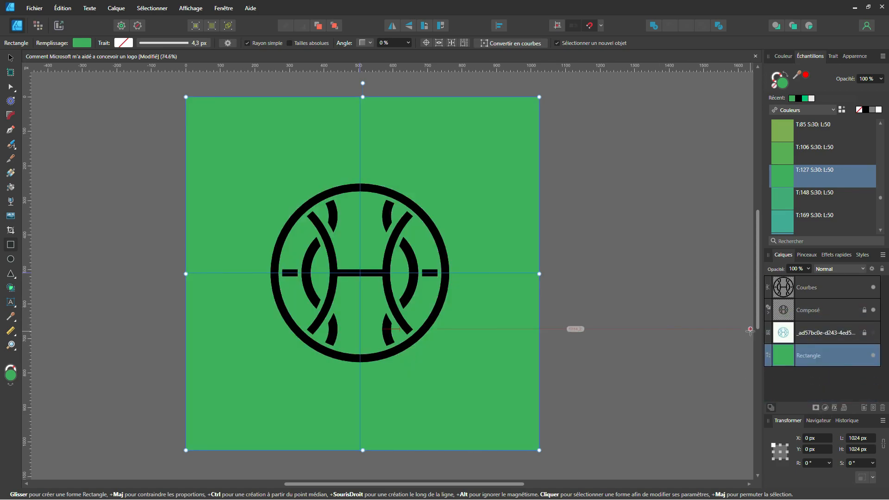
Fill the curves logo with white, enlarge it to about 692 px and shift it straight up, with the locked compound hidden.
click(819, 294)
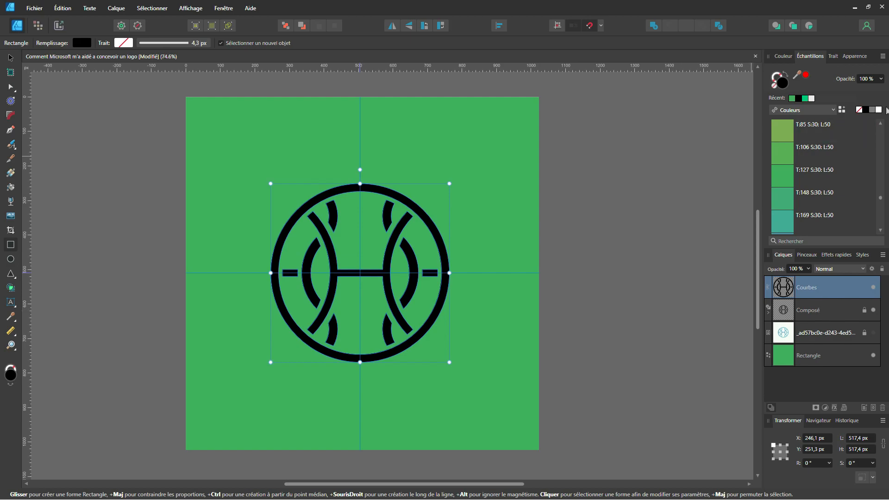
click(879, 110)
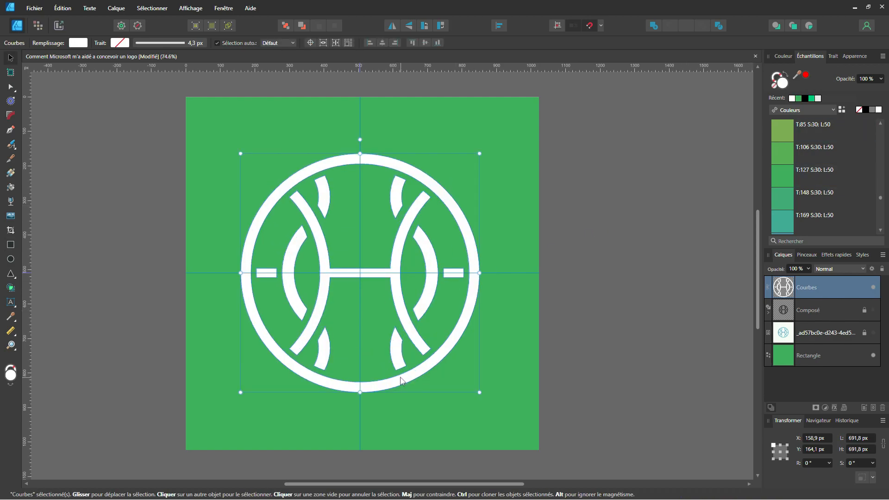
drag(401, 383, 401, 341)
Add the white artistic text "HORTA" in Enriq Black at about 158 pt below the circle.
click(10, 302)
drag(252, 366, 339, 423)
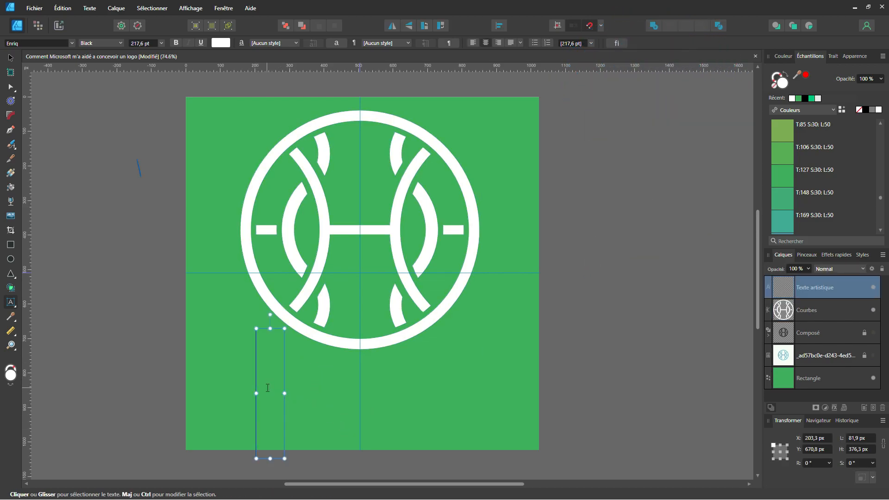
text(HORTA)
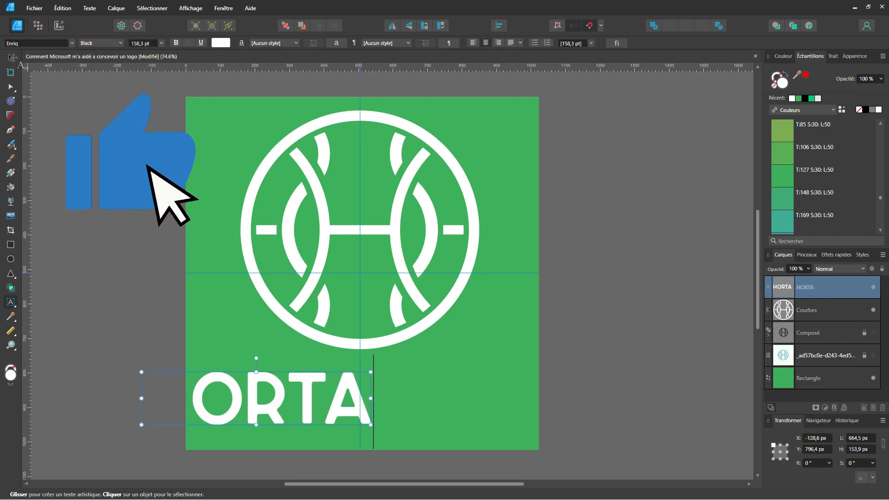
key(Escape)
Centre the HORTA text on the vertical guide and scale it up slightly to match the circle's width.
drag(278, 402, 379, 402)
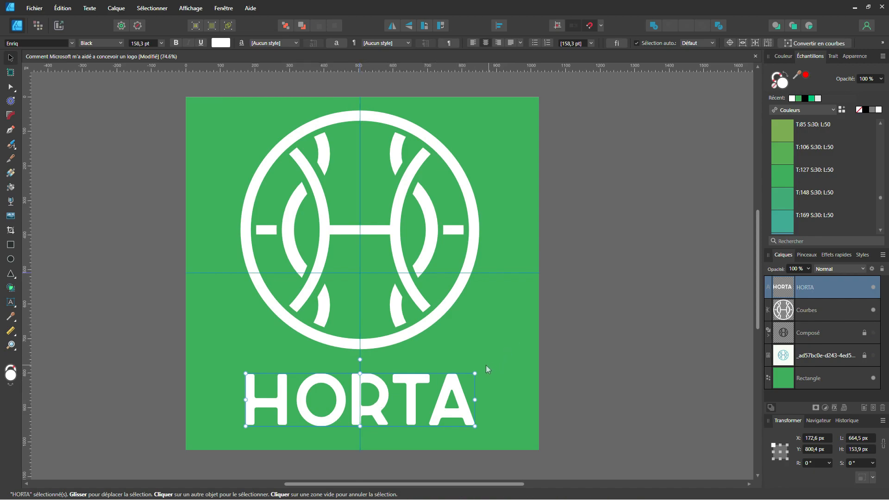
drag(473, 374, 479, 371)
click(595, 364)
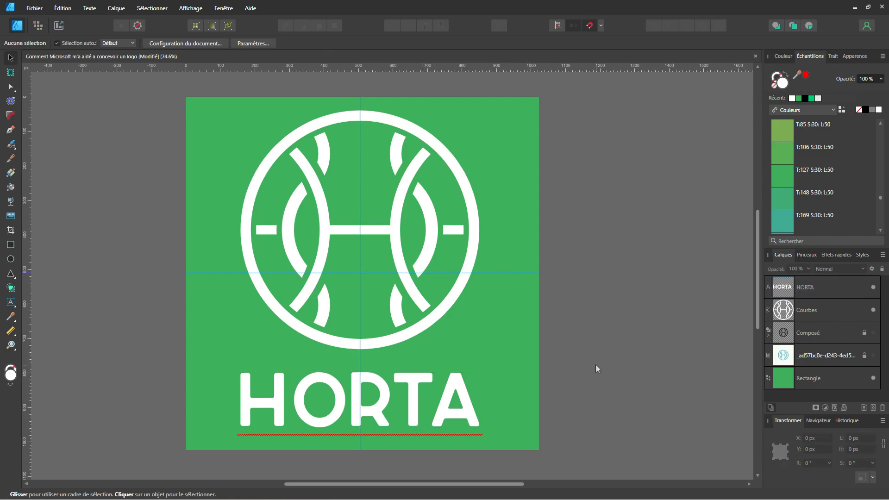